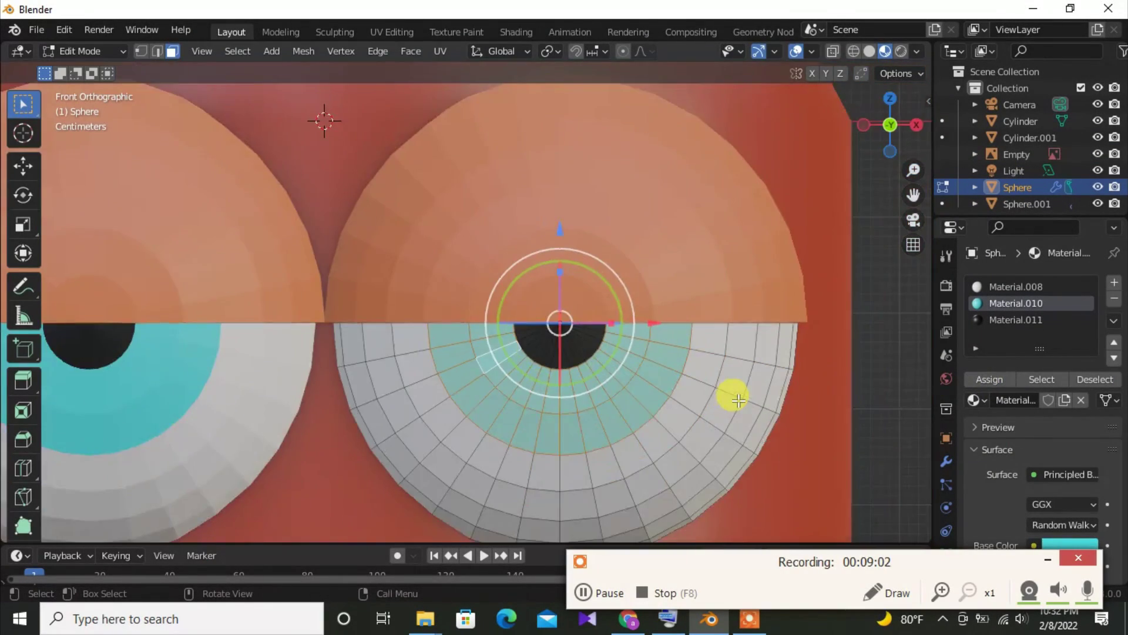
pyautogui.scroll(-7, 738, 400)
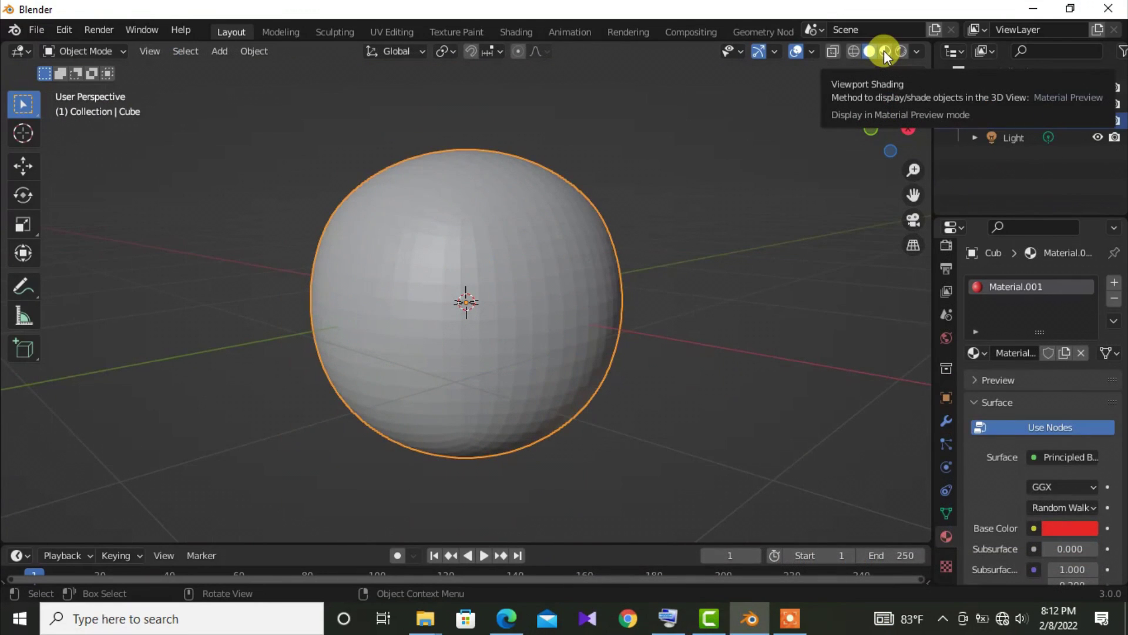
# Switch the viewport to Material Preview to show the bottle's red material.
pyautogui.click(886, 50)
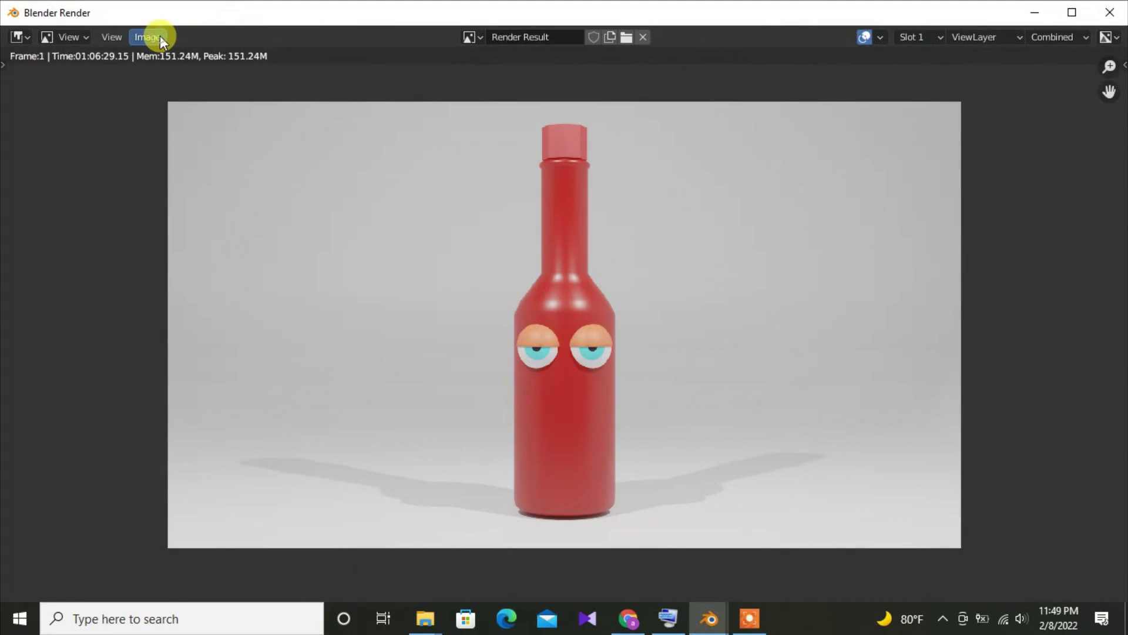
pyautogui.click(160, 37)
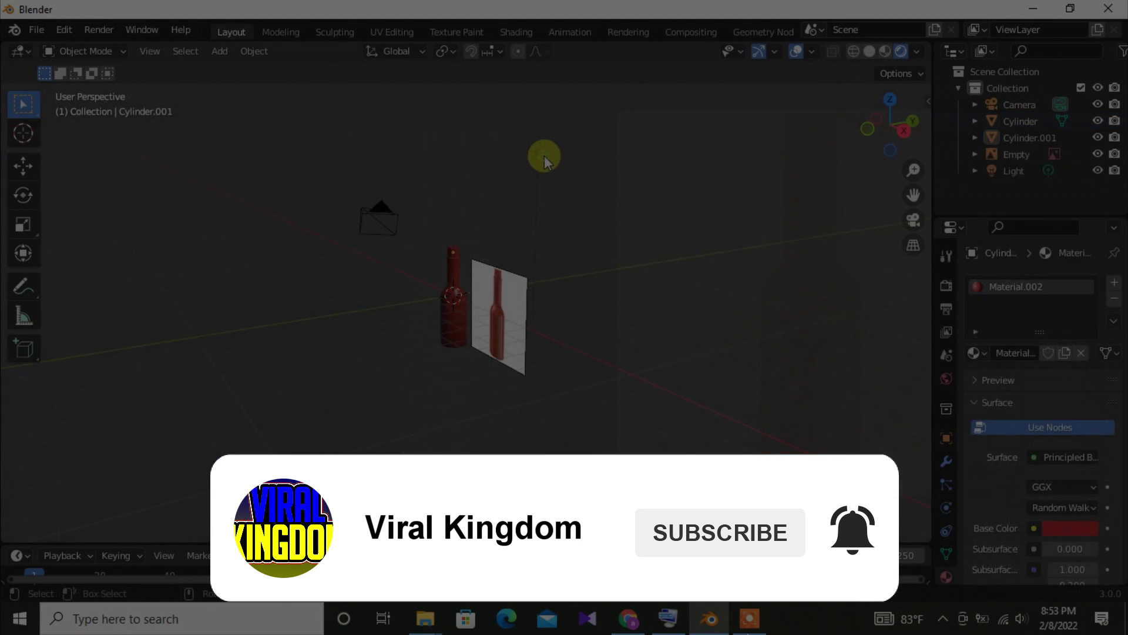
# Select the point light and move it about 5 m to the left.
pyautogui.click(544, 155)
pyautogui.moveTo(544, 164); pyautogui.dragTo(566, 180, button='middle')
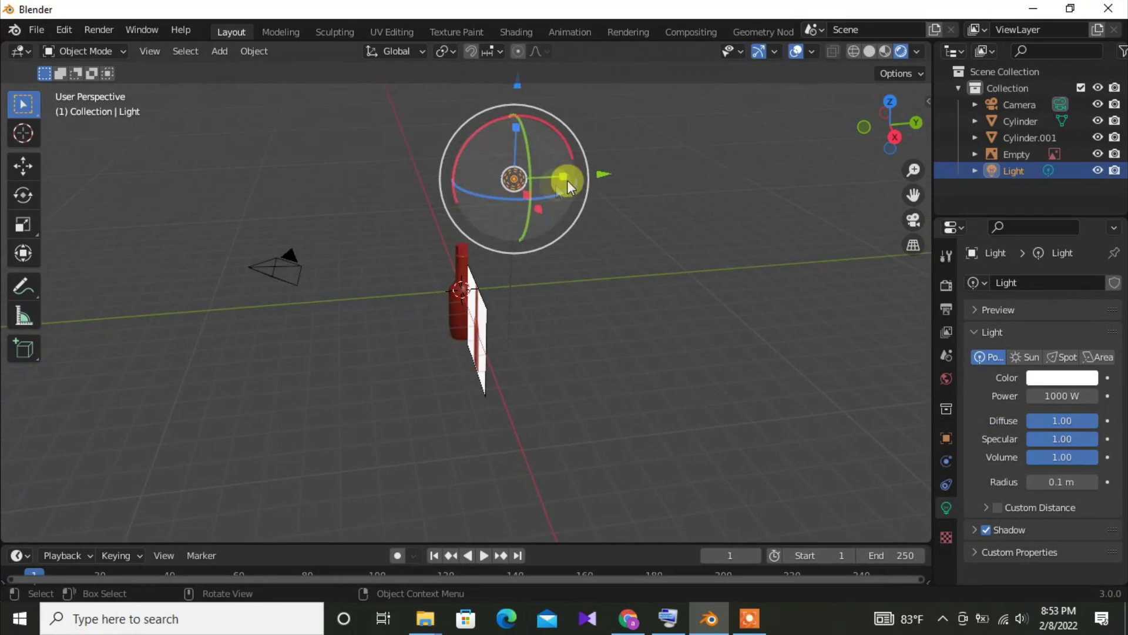
pyautogui.moveTo(603, 173); pyautogui.dragTo(443, 177)
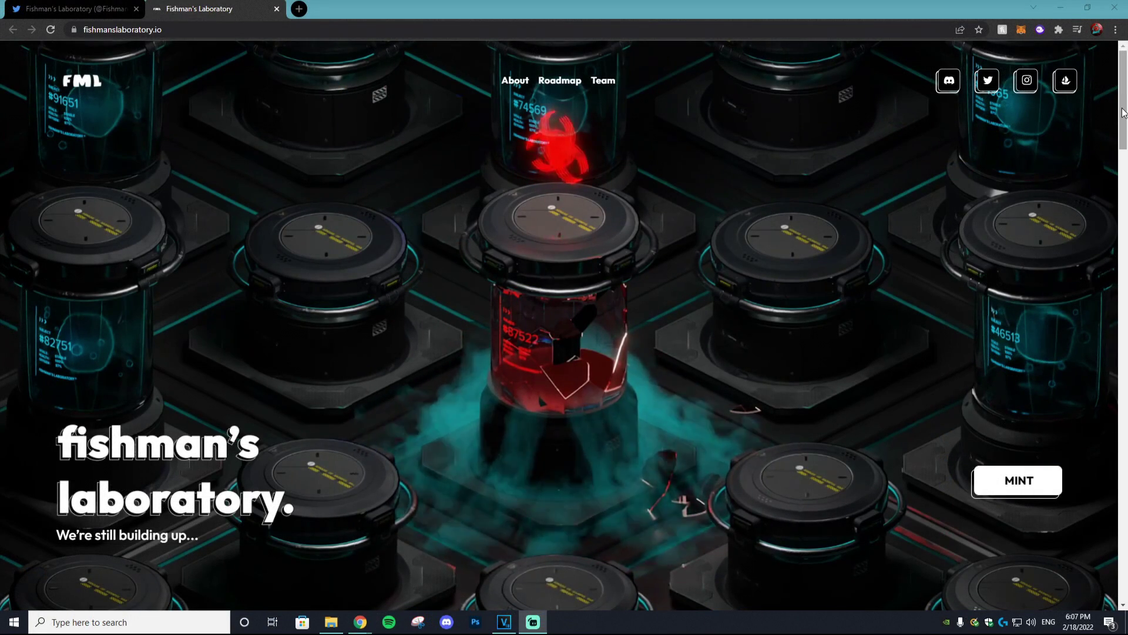
# Scroll the Fishman's Laboratory site to its creators section, then switch to the Twitter tab.
pyautogui.moveTo(1124, 115); pyautogui.dragTo(1087, 578)
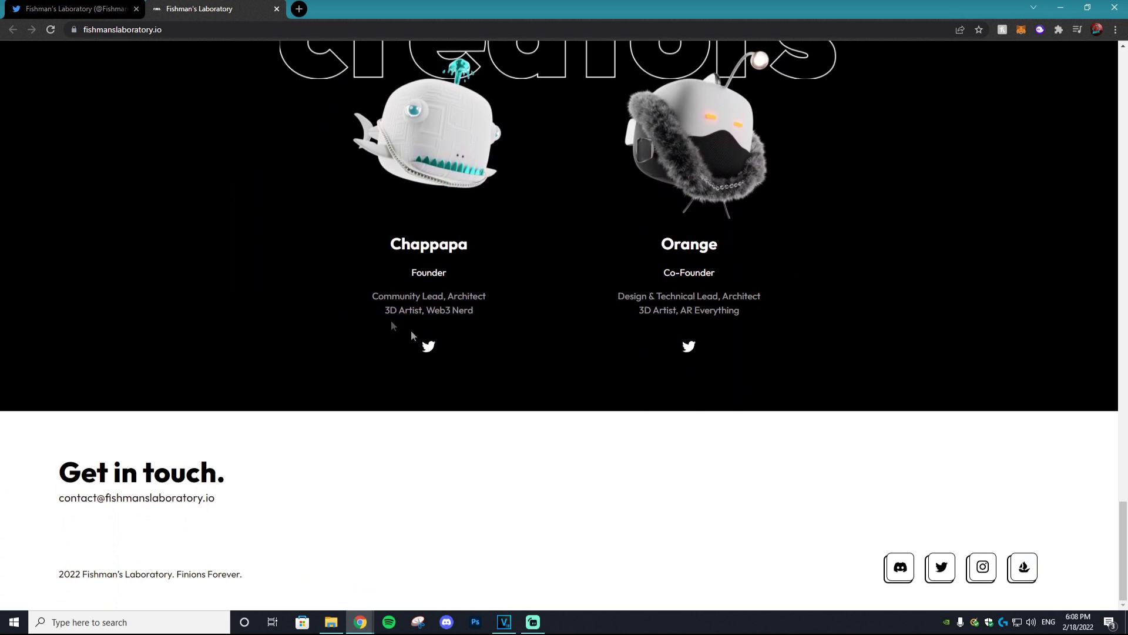
pyautogui.hotkey('ctrl', 'Tab')
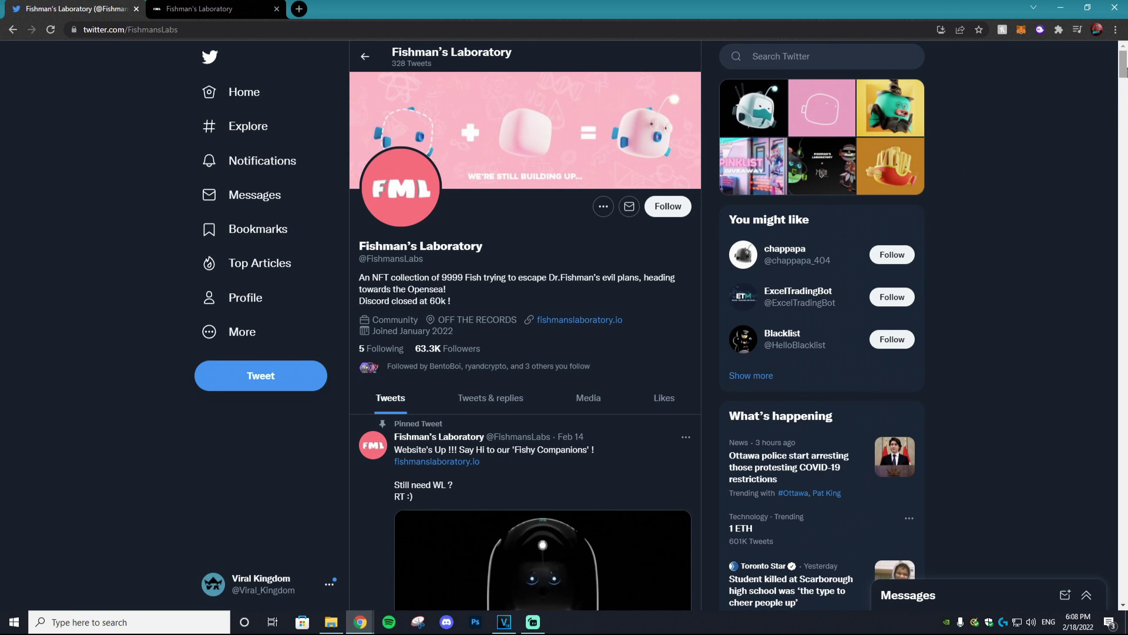
# Scroll the Fishman's Laboratory Twitter profile down past the pinned tweet.
pyautogui.moveTo(1123, 59); pyautogui.dragTo(1123, 210)
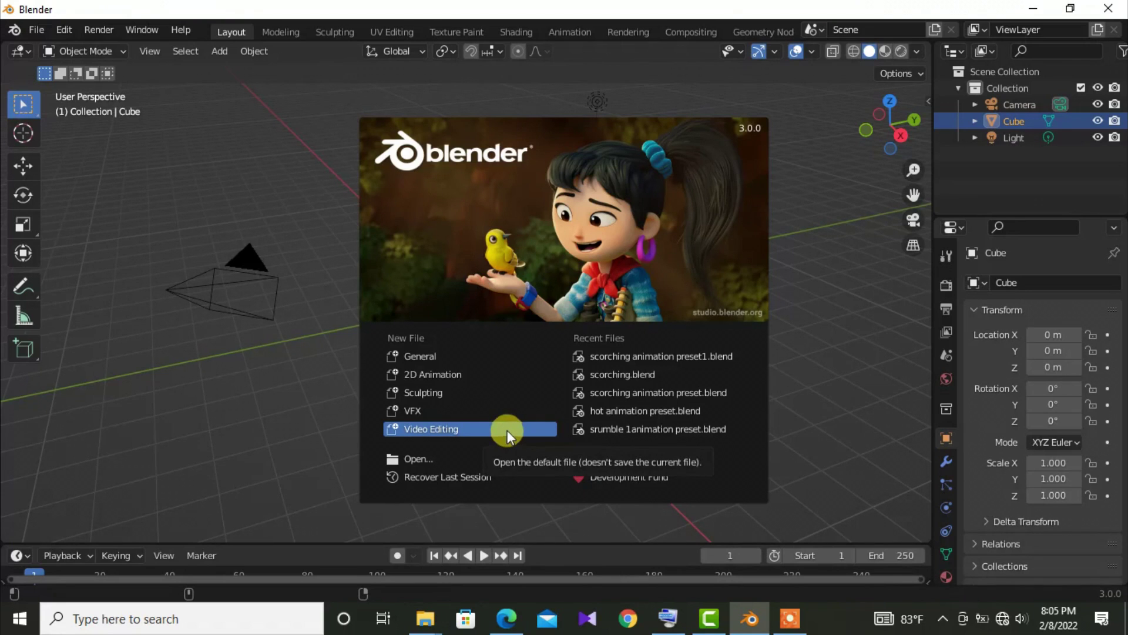
# Start a new General file and orbit and zoom in close on the default cube.
pyautogui.click(436, 357)
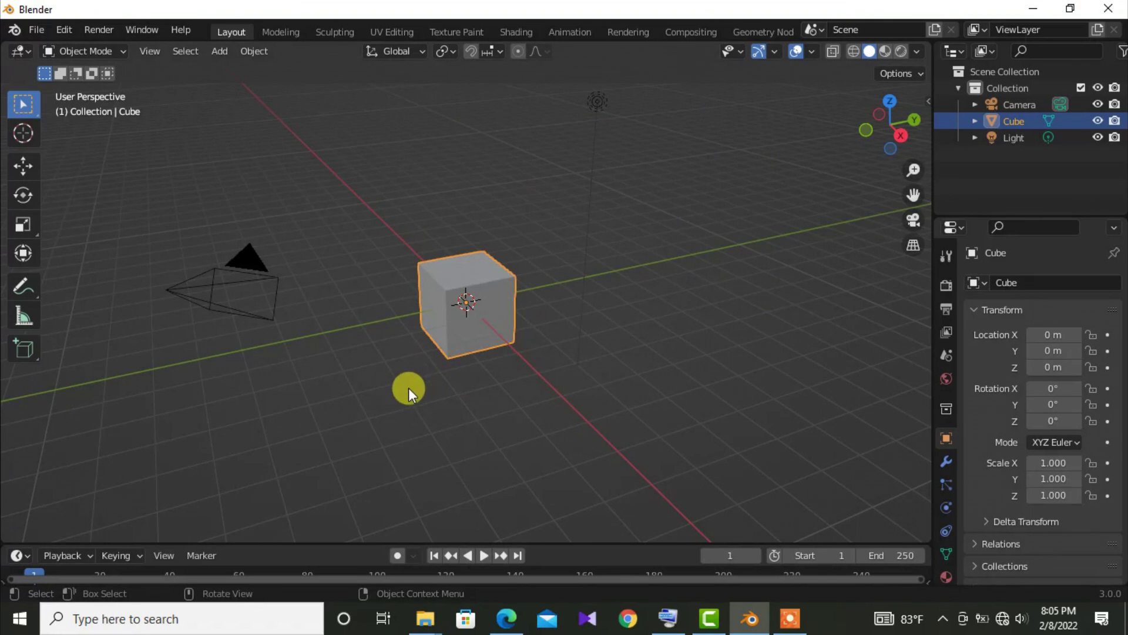
pyautogui.moveTo(405, 398); pyautogui.dragTo(359, 369, button='middle')
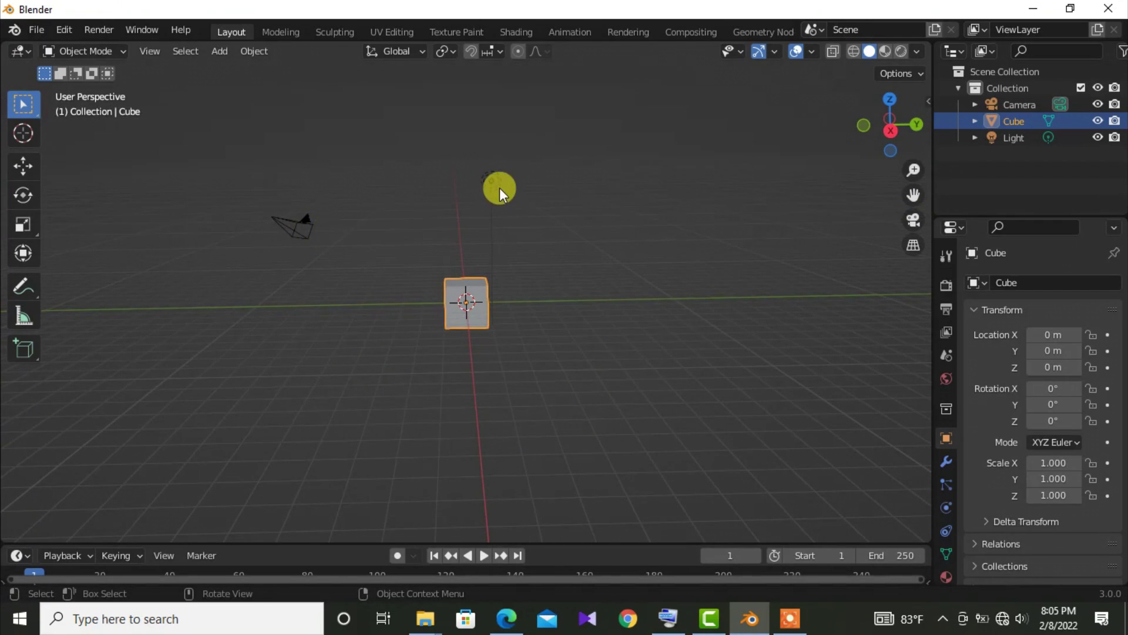
pyautogui.moveTo(500, 188); pyautogui.dragTo(453, 306, button='middle')
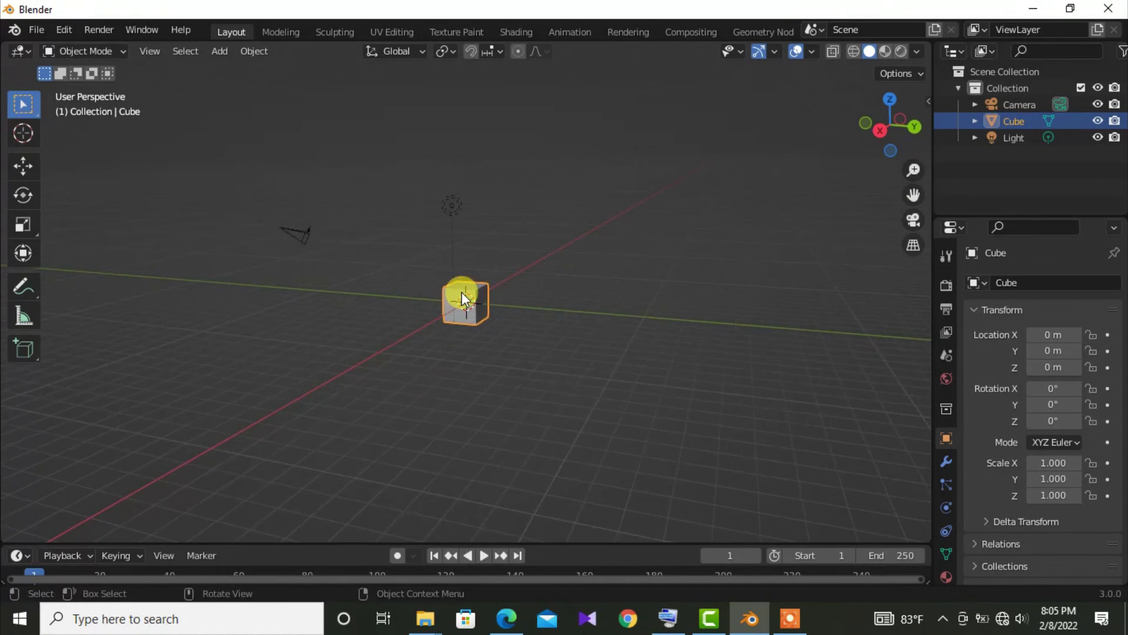
pyautogui.scroll(5, 462, 294)
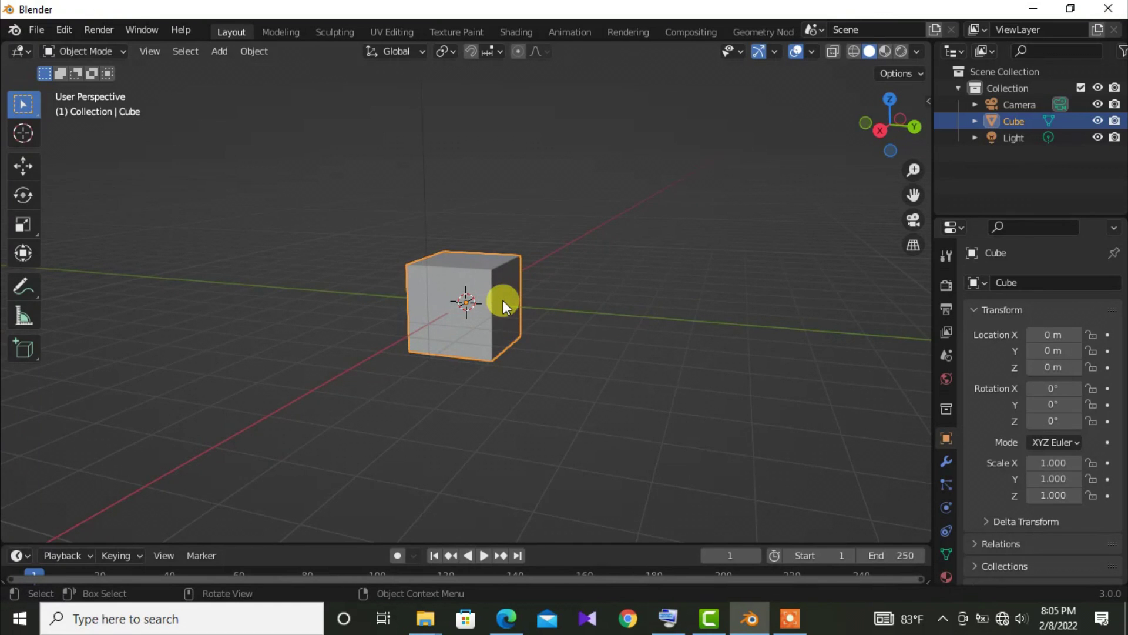
pyautogui.moveTo(503, 301); pyautogui.dragTo(485, 282, button='middle')
# Enter Edit Mode and try moving a cube vertex, cancelling the move.
pyautogui.click(118, 52)
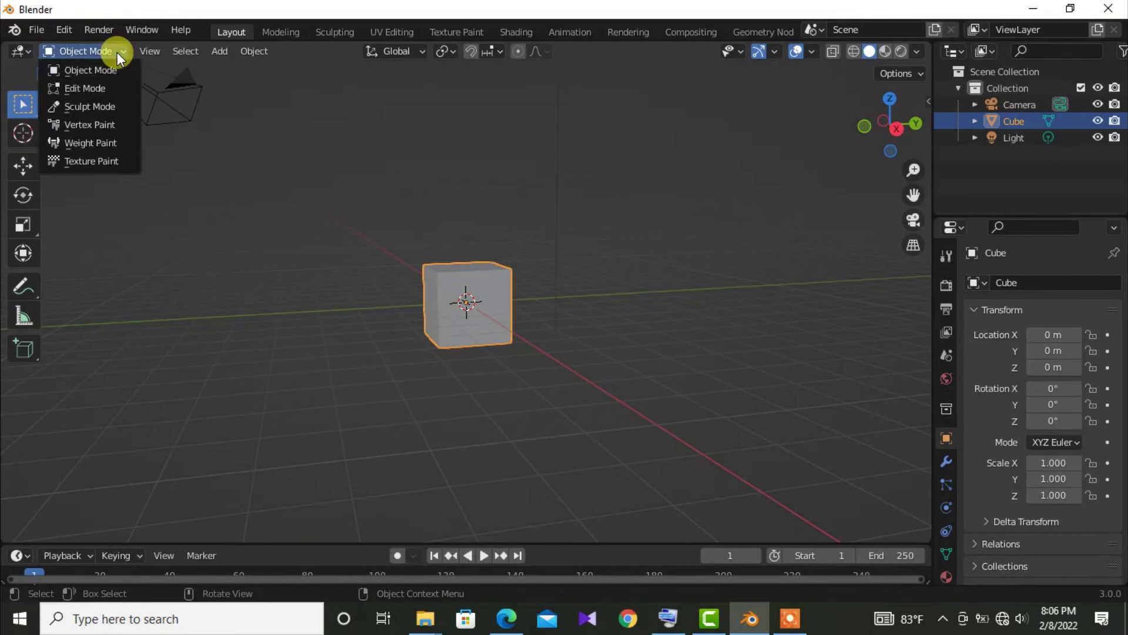
pyautogui.click(117, 82)
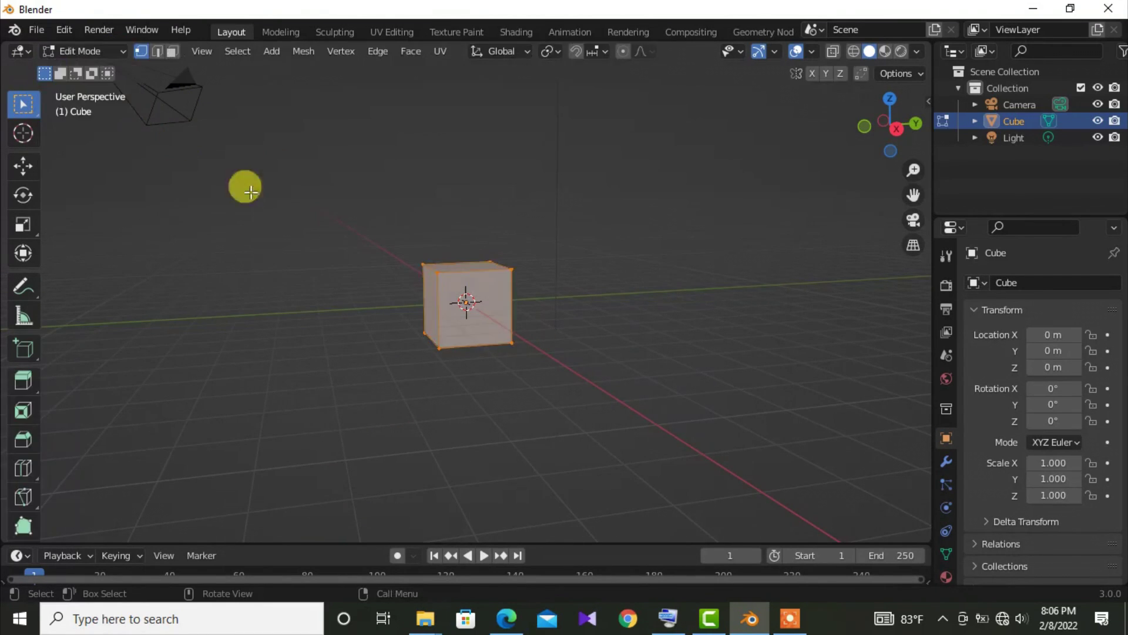
pyautogui.click(449, 297)
pyautogui.moveTo(449, 297); pyautogui.dragTo(296, 273, button='middle')
pyautogui.scroll(4, 295, 273)
pyautogui.press('g')
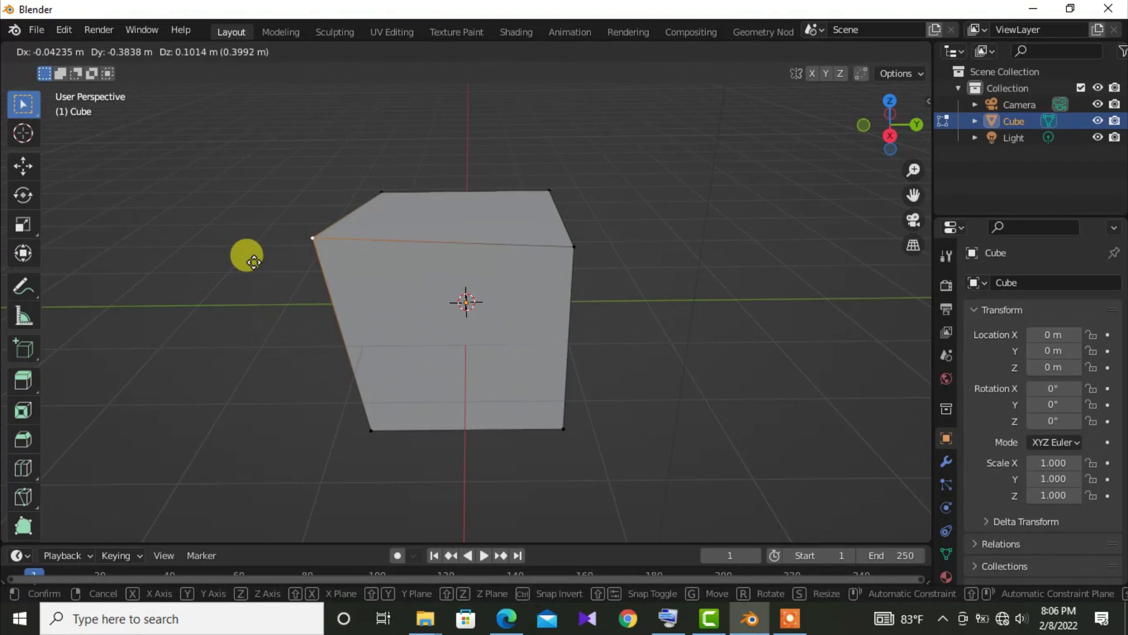
pyautogui.press('Escape')
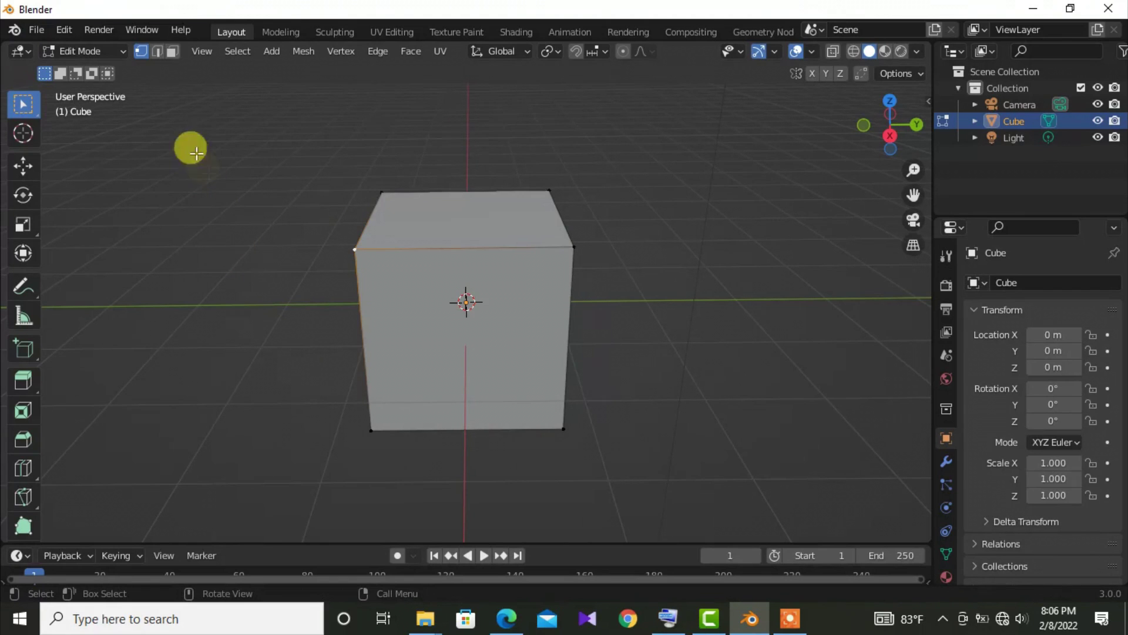
# Test moving an edge and moving, rotating and scaling the top face, undoing or cancelling each.
pyautogui.click(156, 55)
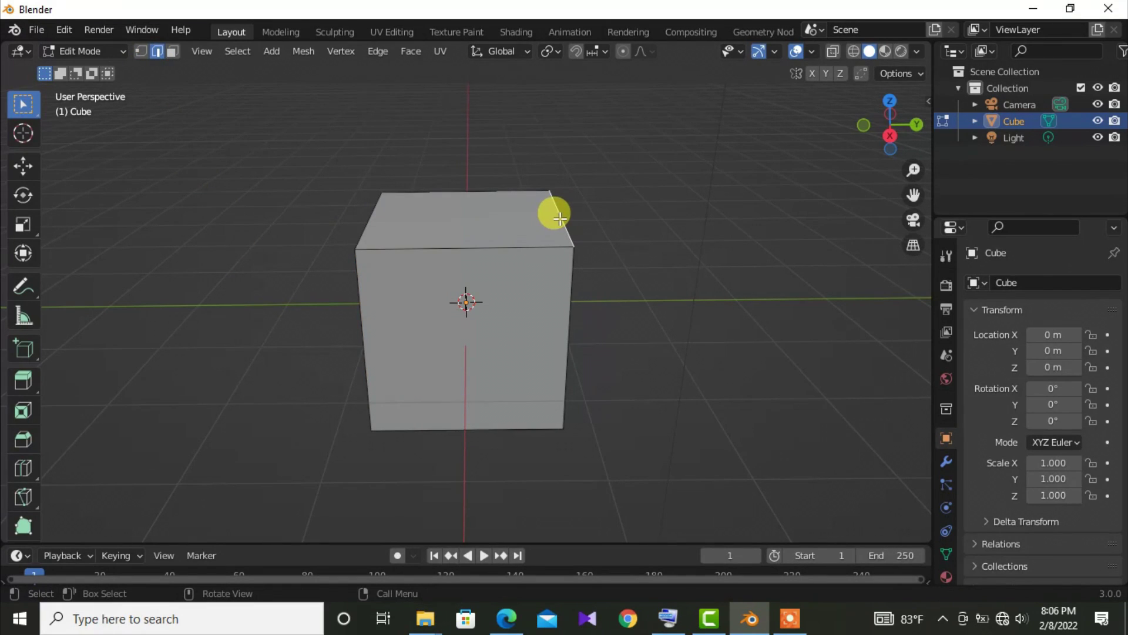
pyautogui.moveTo(559, 219); pyautogui.dragTo(674, 240)
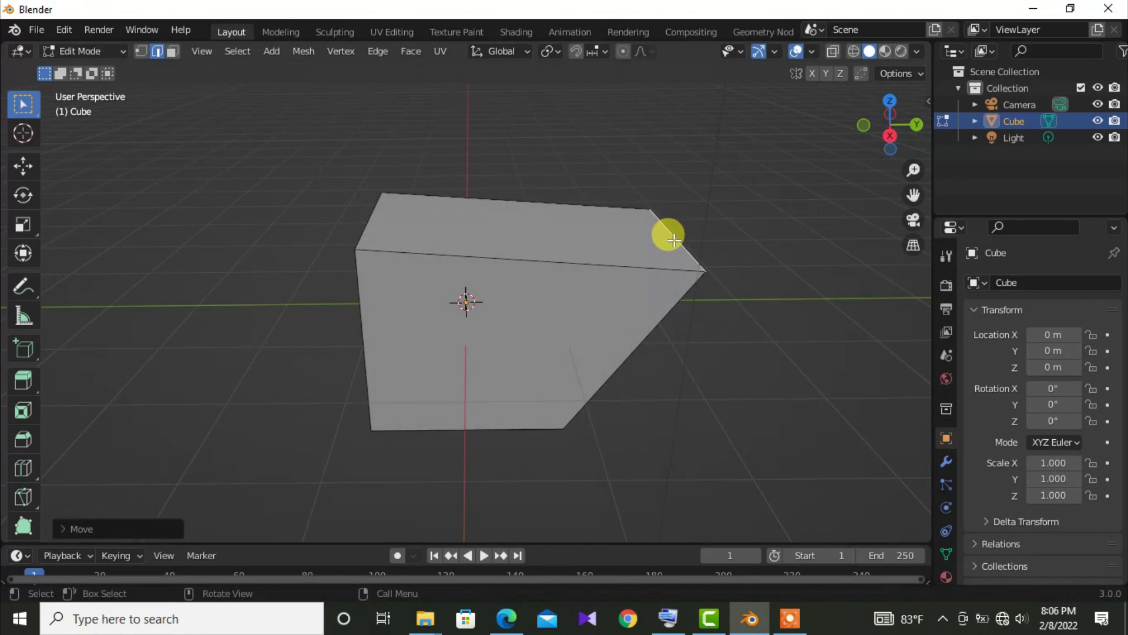
pyautogui.hotkey('ctrl', 'z')
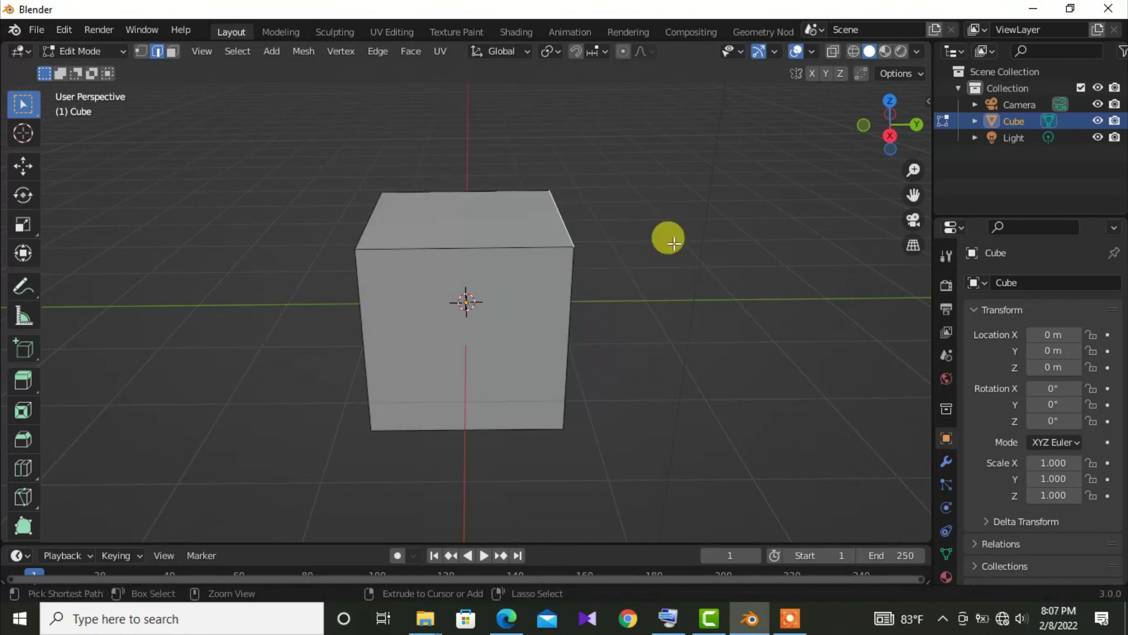
pyautogui.click(172, 53)
pyautogui.moveTo(433, 206)
pyautogui.mouseDown()
pyautogui.moveTo(426, 176)
pyautogui.moveTo(335, 171)
pyautogui.moveTo(473, 179)
pyautogui.moveTo(440, 188)
pyautogui.mouseUp()
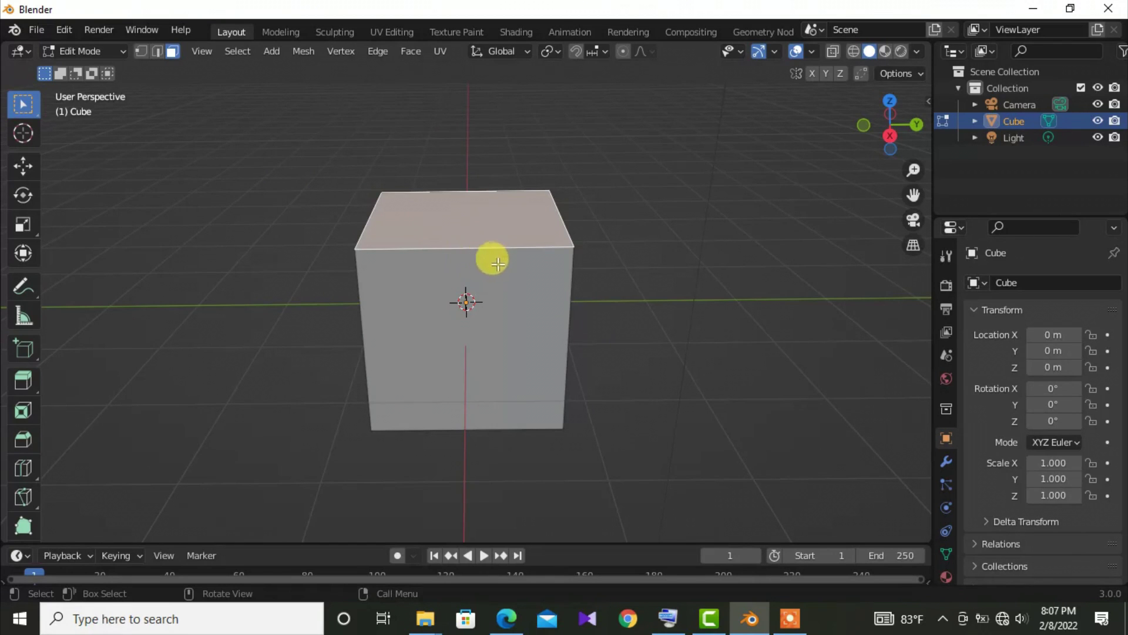
pyautogui.press('r')
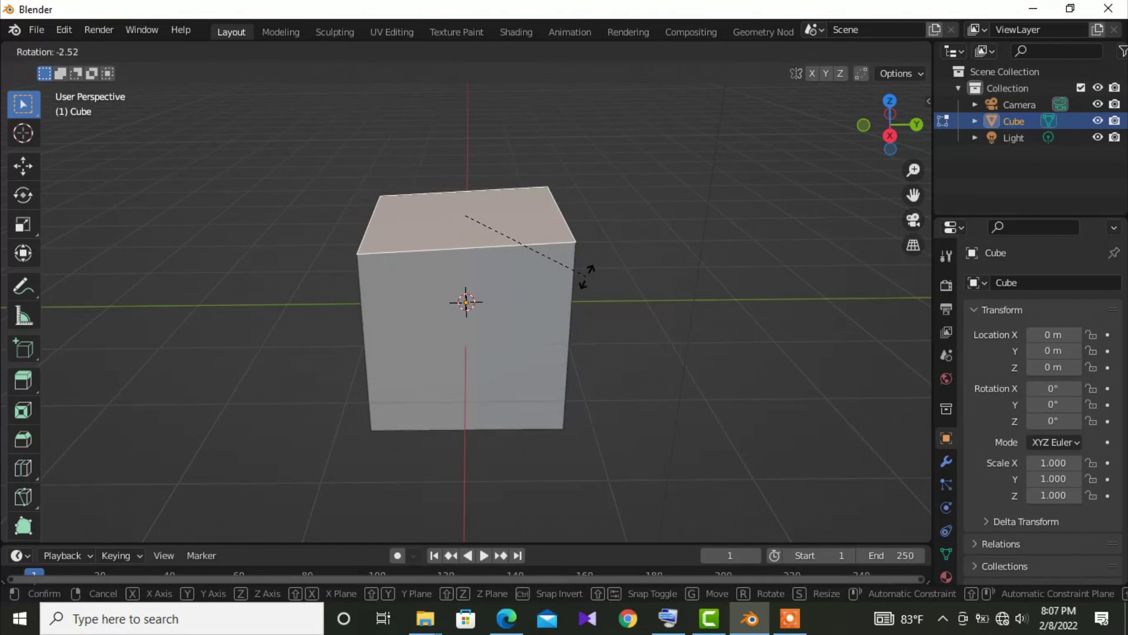
pyautogui.click(585, 276)
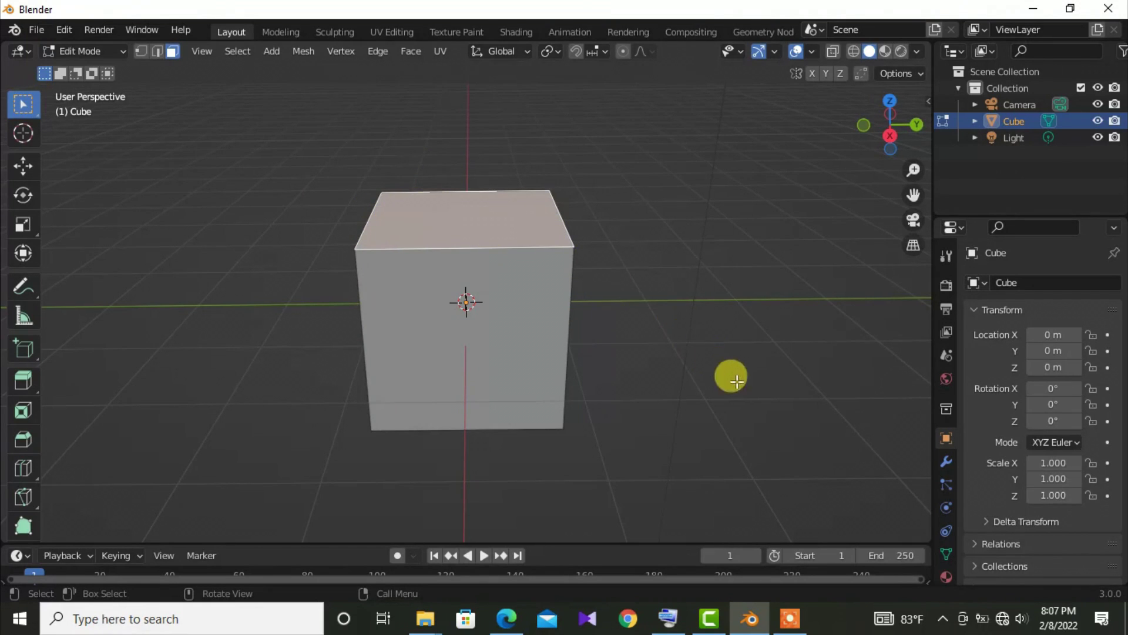
pyautogui.press('s')
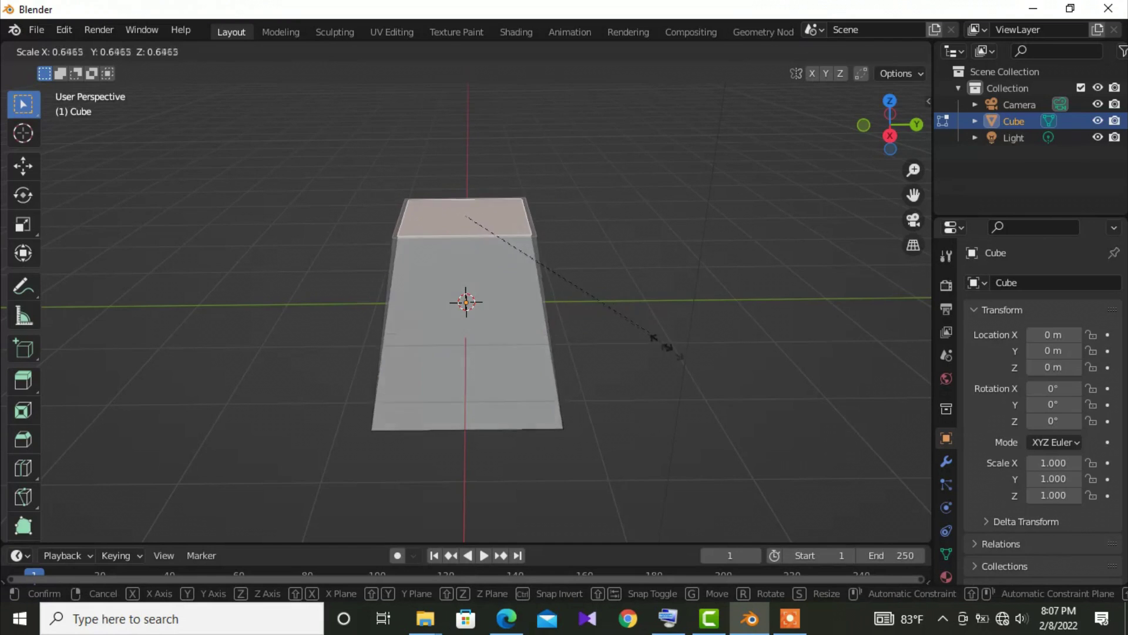
pyautogui.rightClick(670, 340)
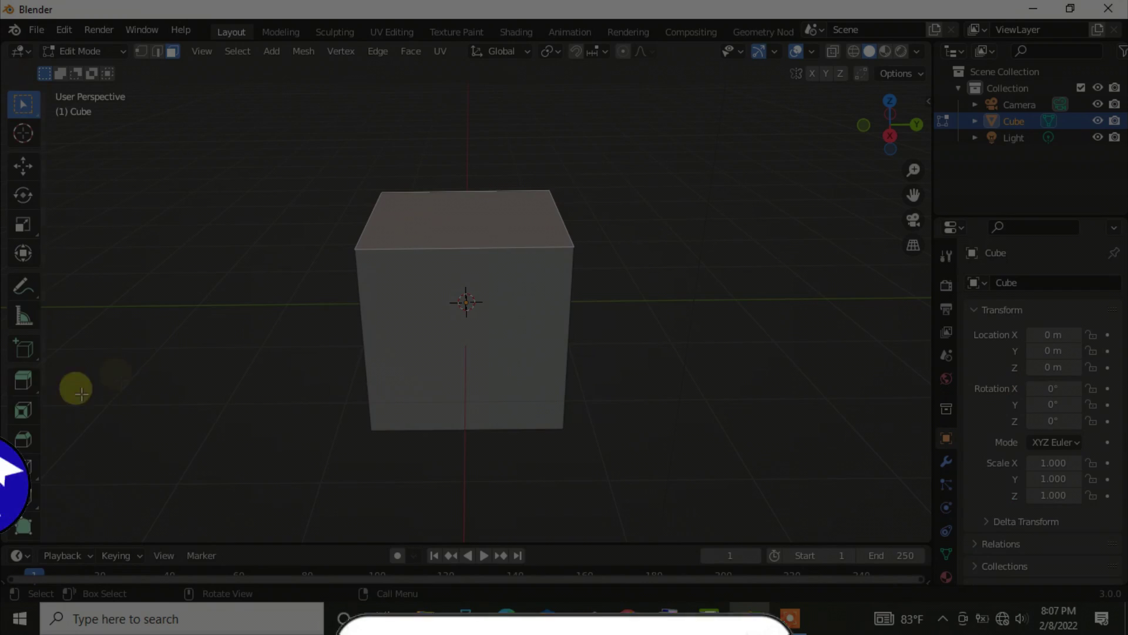
# Try extruding the cube's top face upward, then cancel the extrusion.
pyautogui.click(24, 383)
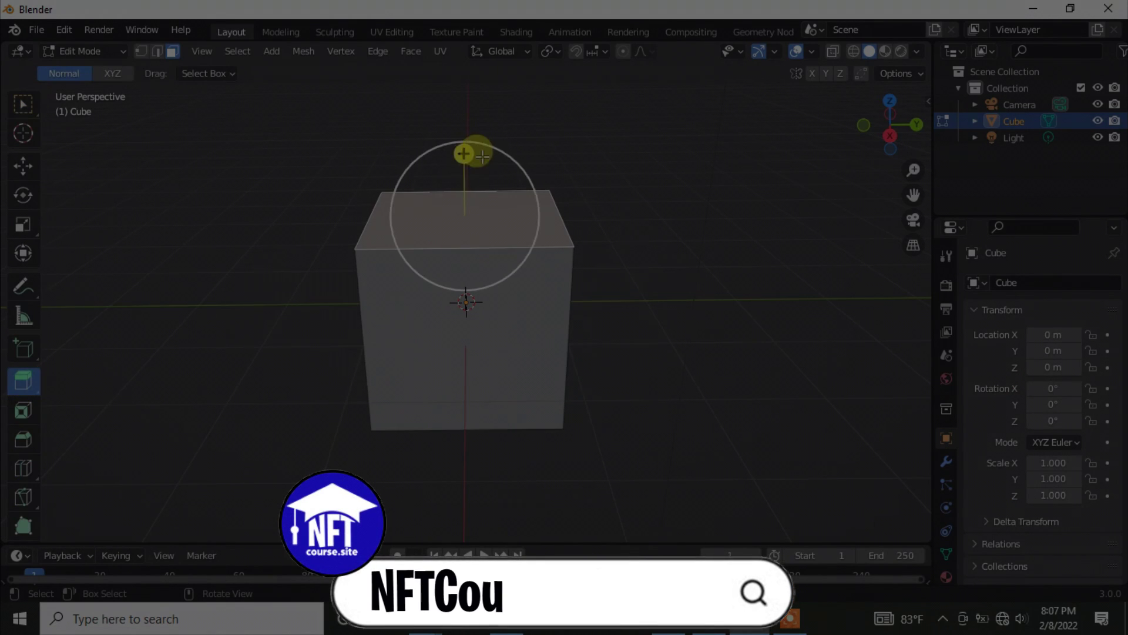
pyautogui.moveTo(482, 156); pyautogui.dragTo(453, 73)
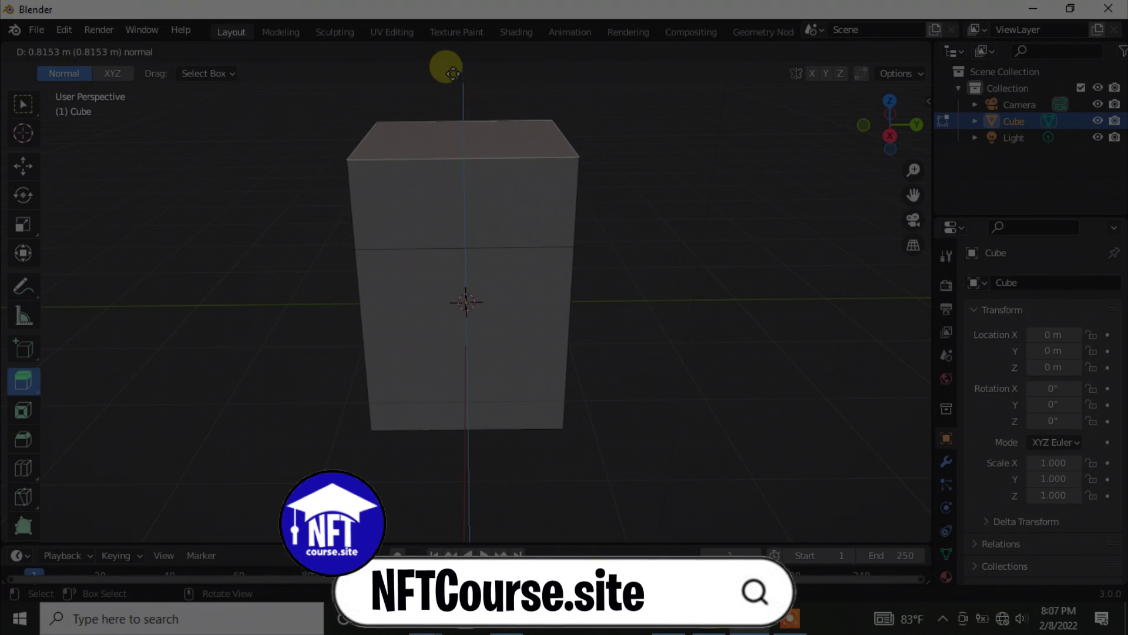
pyautogui.rightClick(453, 73)
pyautogui.moveTo(448, 109); pyautogui.dragTo(376, 193, button='middle')
# Try bevelling the top-left edge, undo it, and return to Object Mode.
pyautogui.click(23, 439)
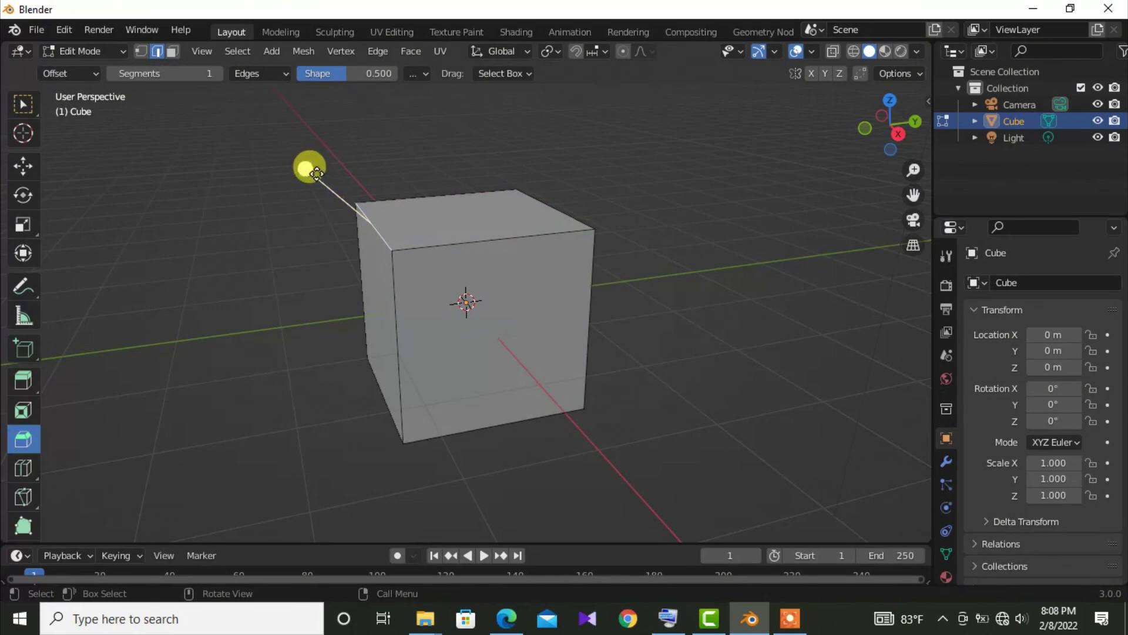
pyautogui.moveTo(316, 173); pyautogui.dragTo(246, 158)
pyautogui.hotkey('ctrl', 'z')
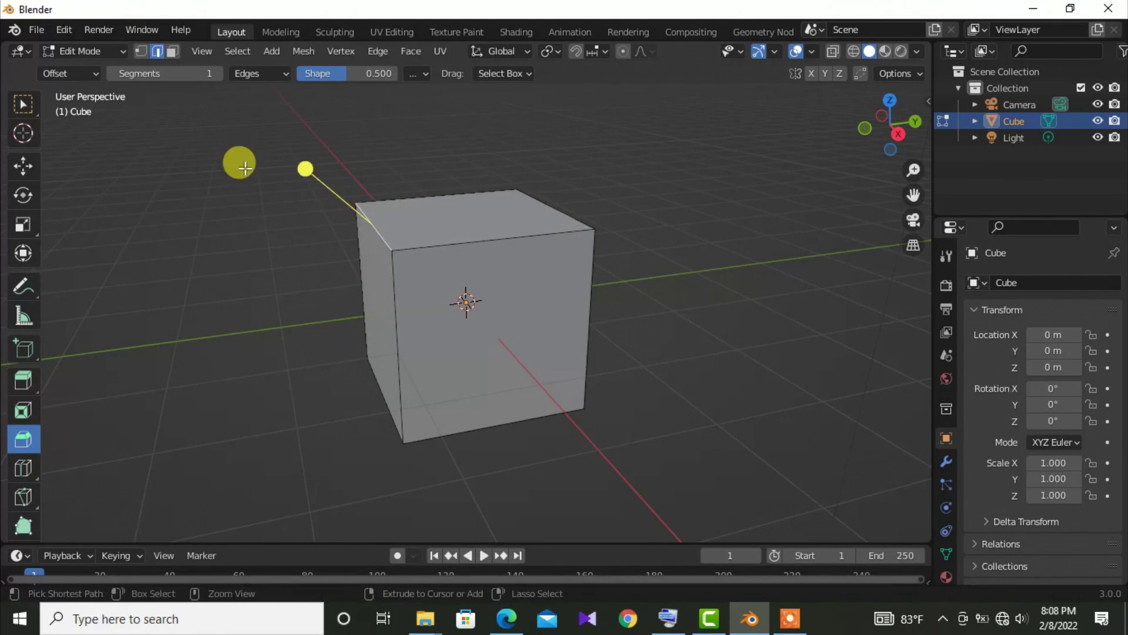
pyautogui.click(18, 105)
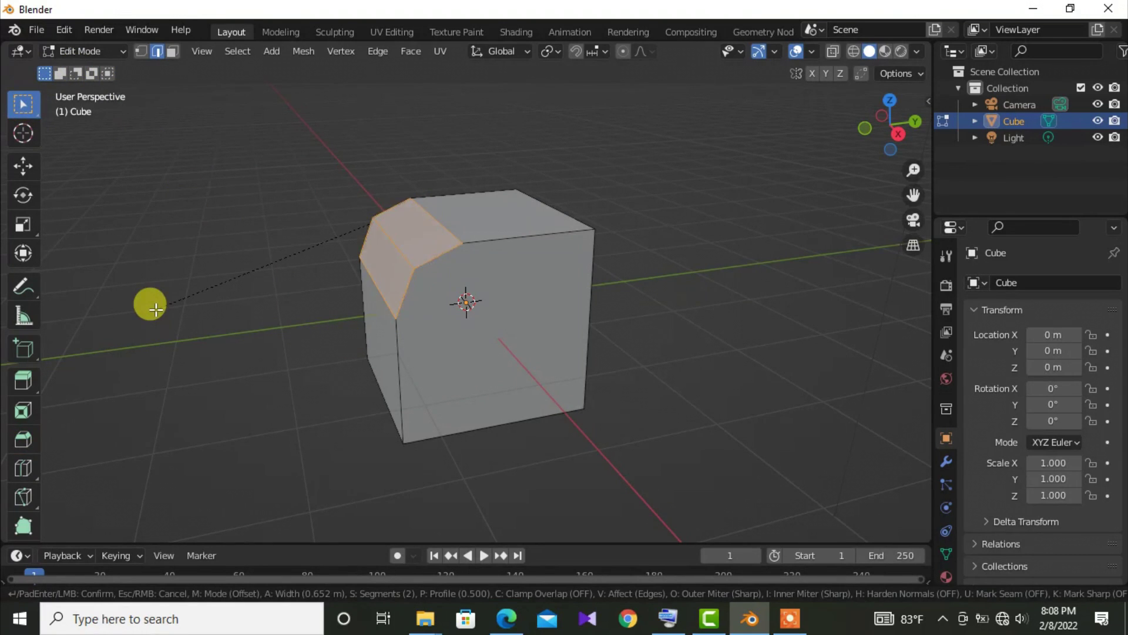
pyautogui.scroll(1, 155, 309)
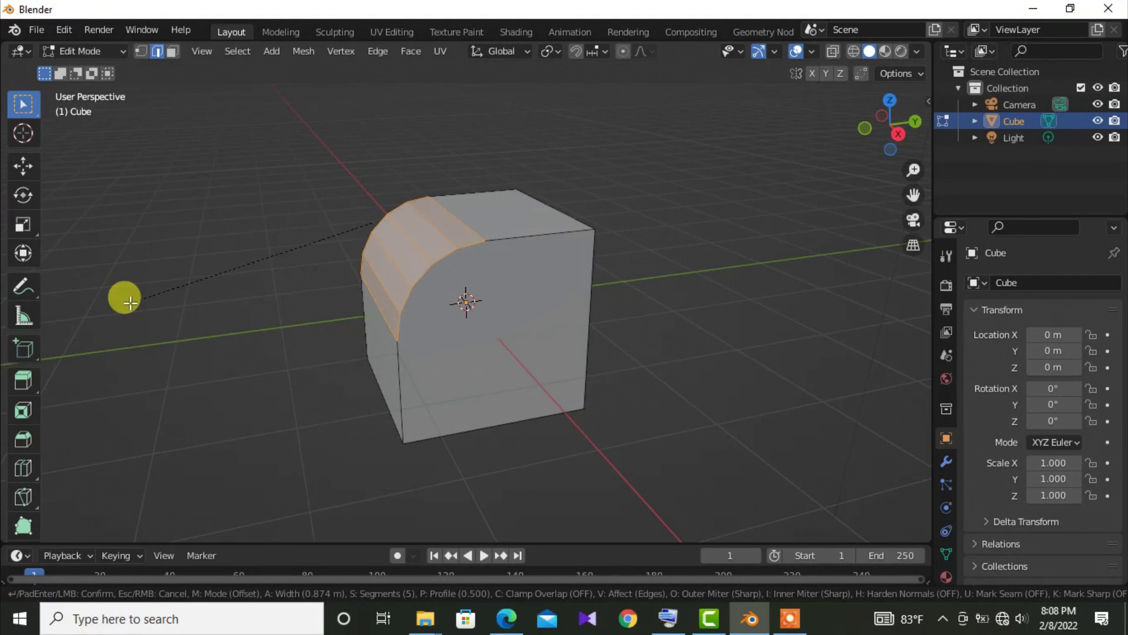
pyautogui.press('Escape')
pyautogui.press('Tab')
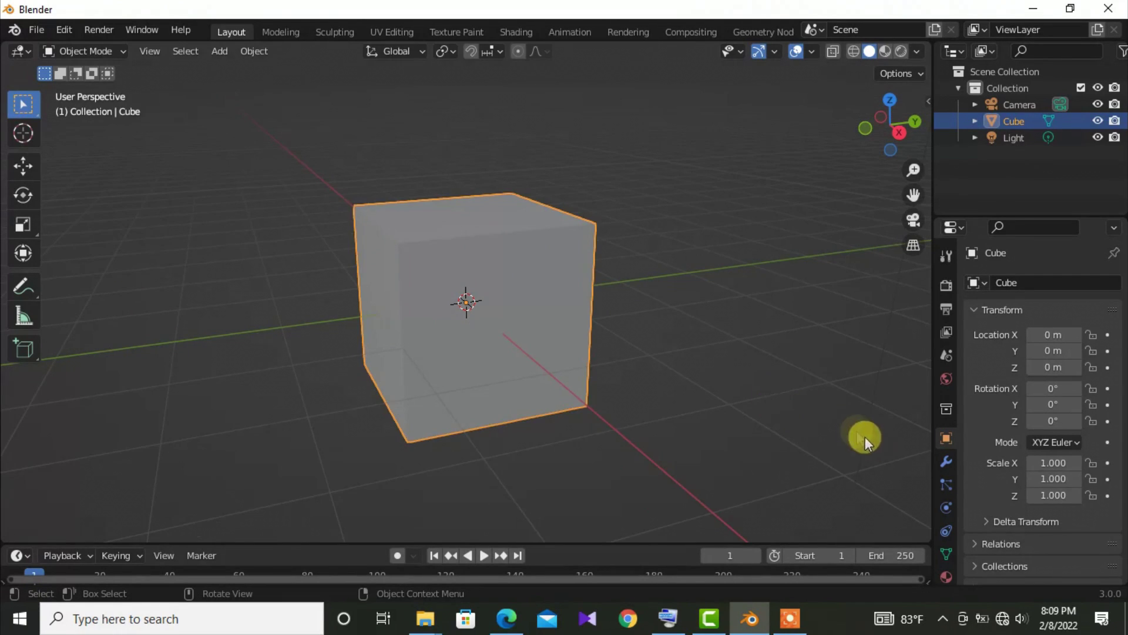
# Add a Subdivision Surface modifier at viewport level 2, apply it, and enter Edit Mode.
pyautogui.click(945, 463)
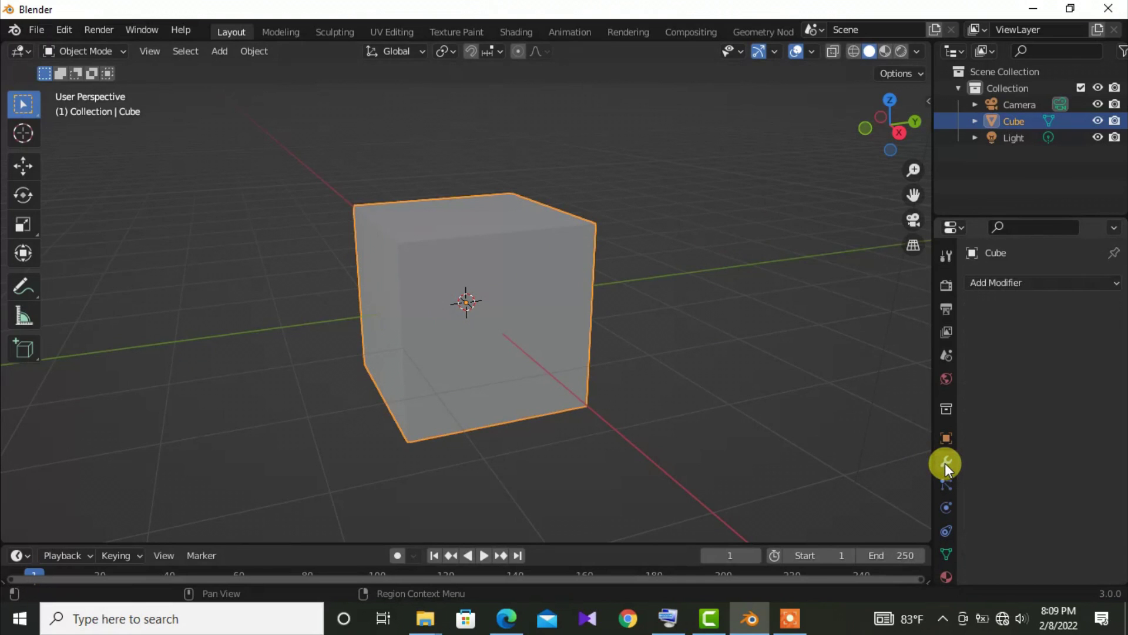
pyautogui.click(1116, 285)
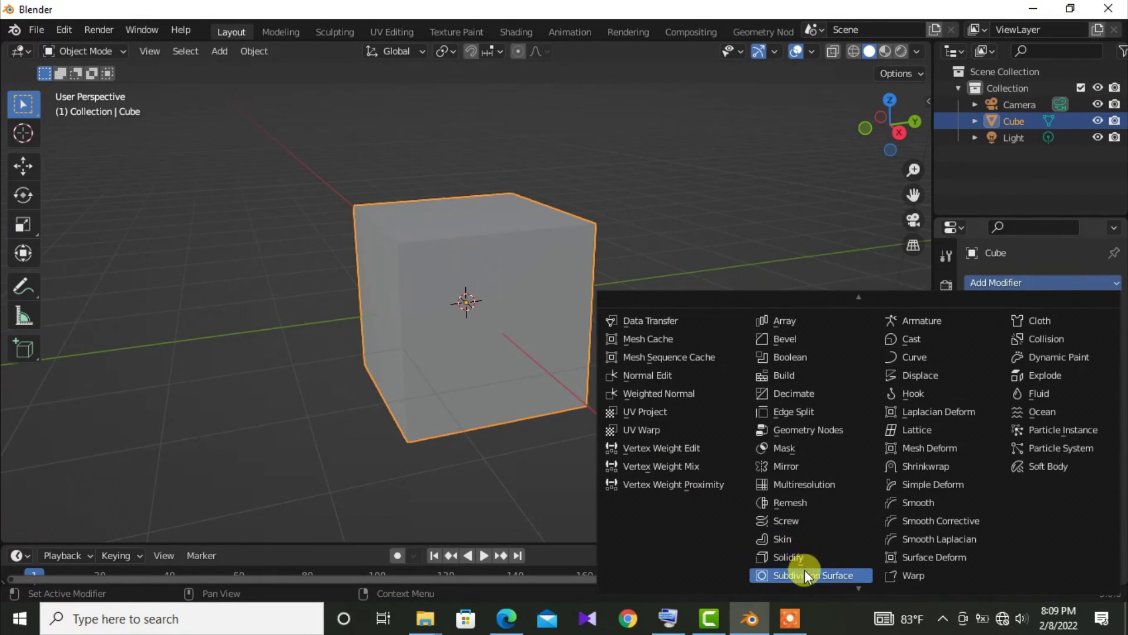
pyautogui.click(805, 573)
pyautogui.click(1094, 355)
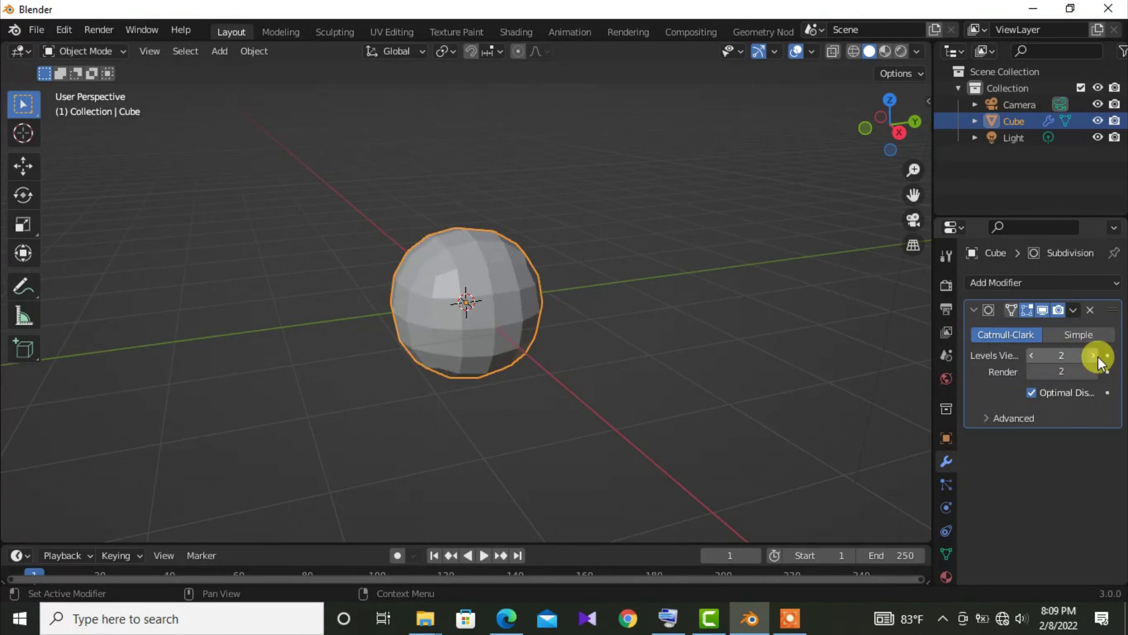
pyautogui.click(1073, 311)
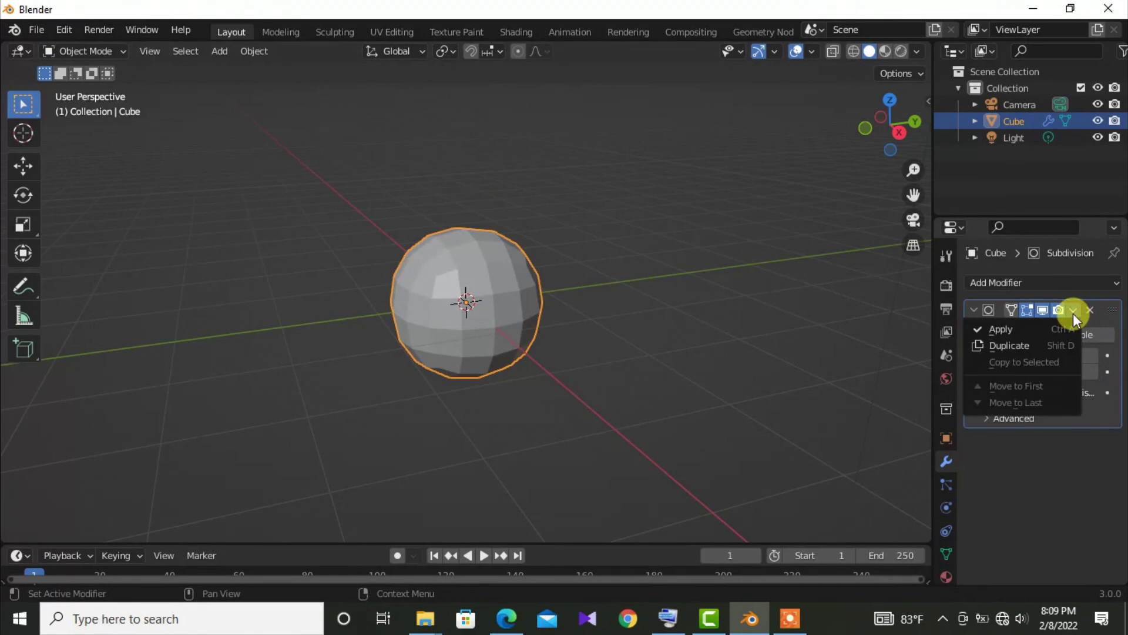
pyautogui.click(1041, 328)
pyautogui.click(82, 51)
pyautogui.click(85, 89)
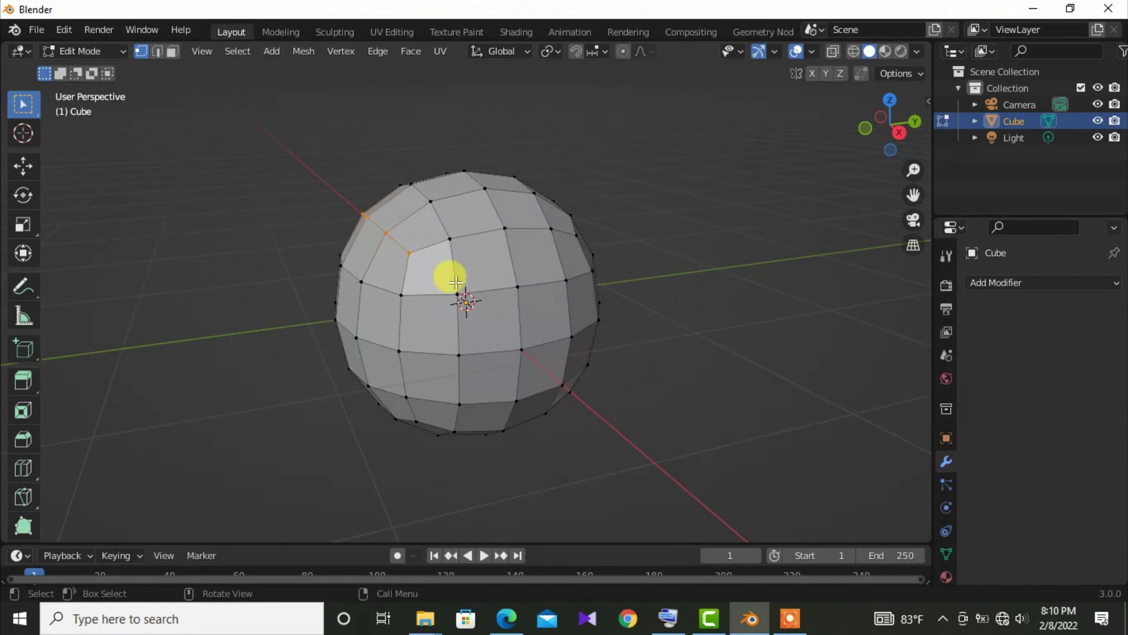
# Orbit and zoom around the subdivided sphere, then Tab back to Object Mode.
pyautogui.moveTo(456, 282)
pyautogui.mouseDown(button='middle')
pyautogui.moveTo(488, 268)
pyautogui.moveTo(463, 269)
pyautogui.moveTo(468, 277)
pyautogui.mouseUp(button='middle')
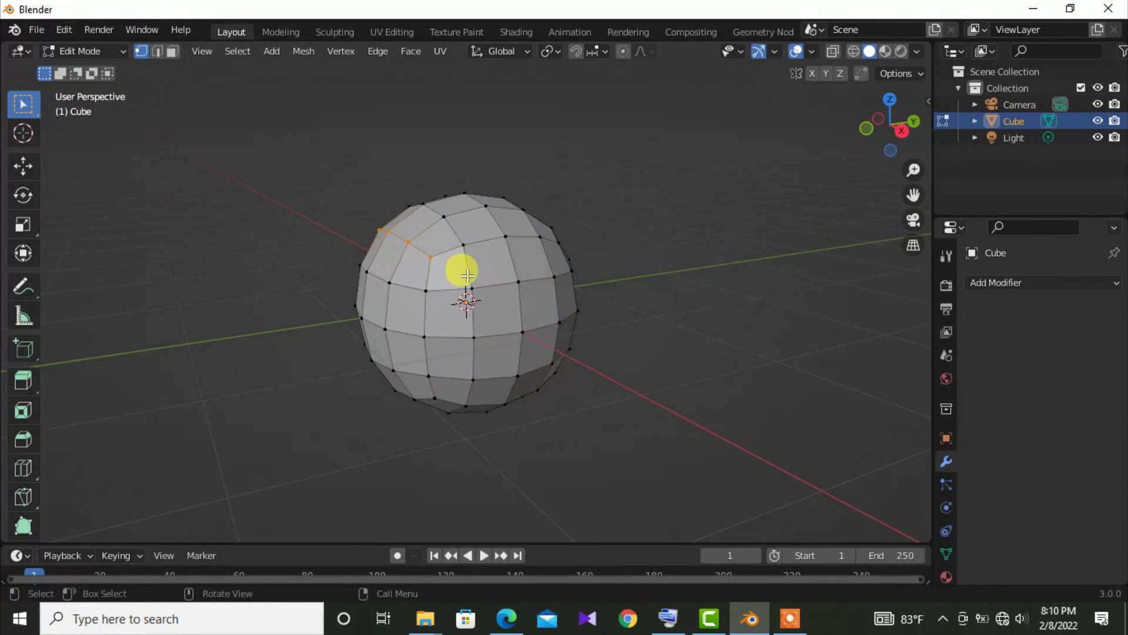
pyautogui.moveTo(627, 245); pyautogui.dragTo(584, 224, button='middle')
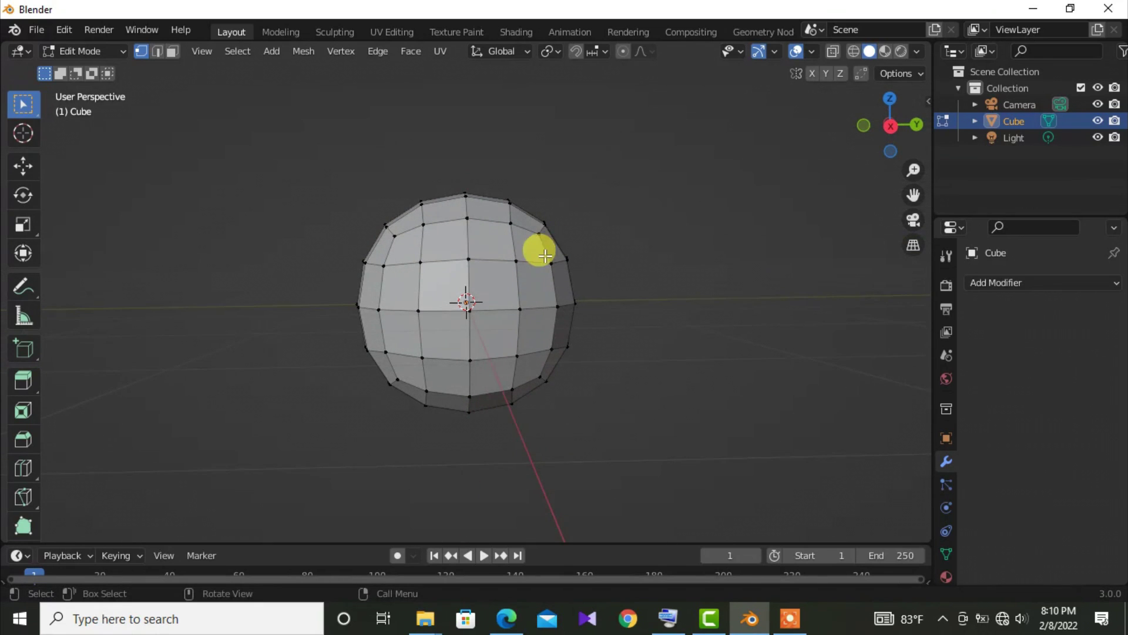
pyautogui.scroll(3, 545, 255)
pyautogui.scroll(-2, 550, 260)
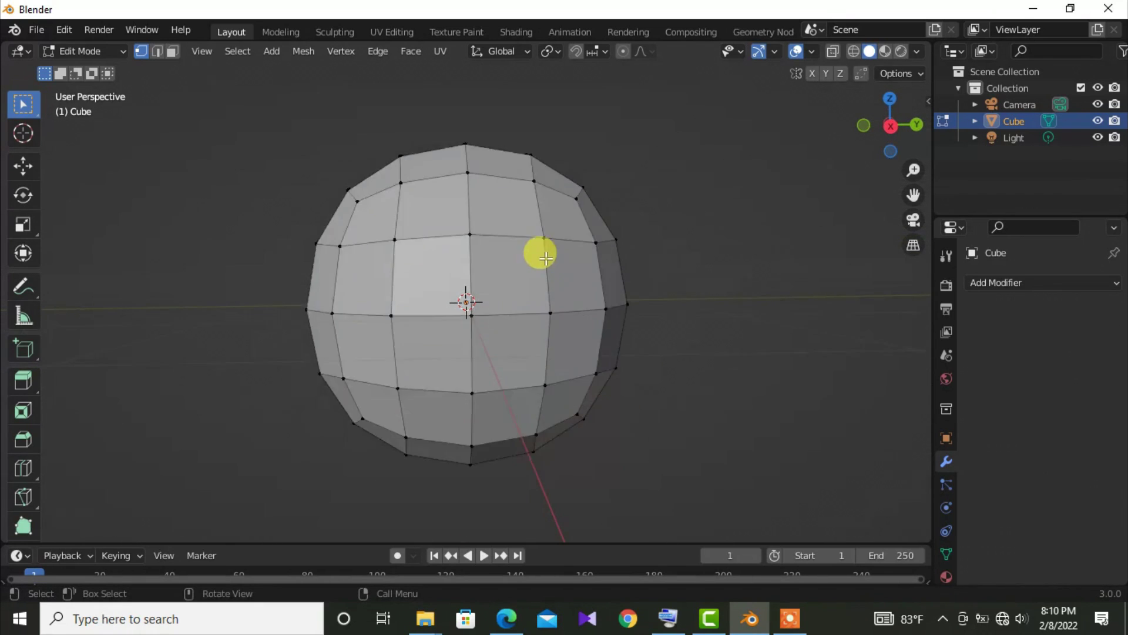
pyautogui.moveTo(551, 262); pyautogui.dragTo(600, 276, button='middle')
pyautogui.press('Tab')
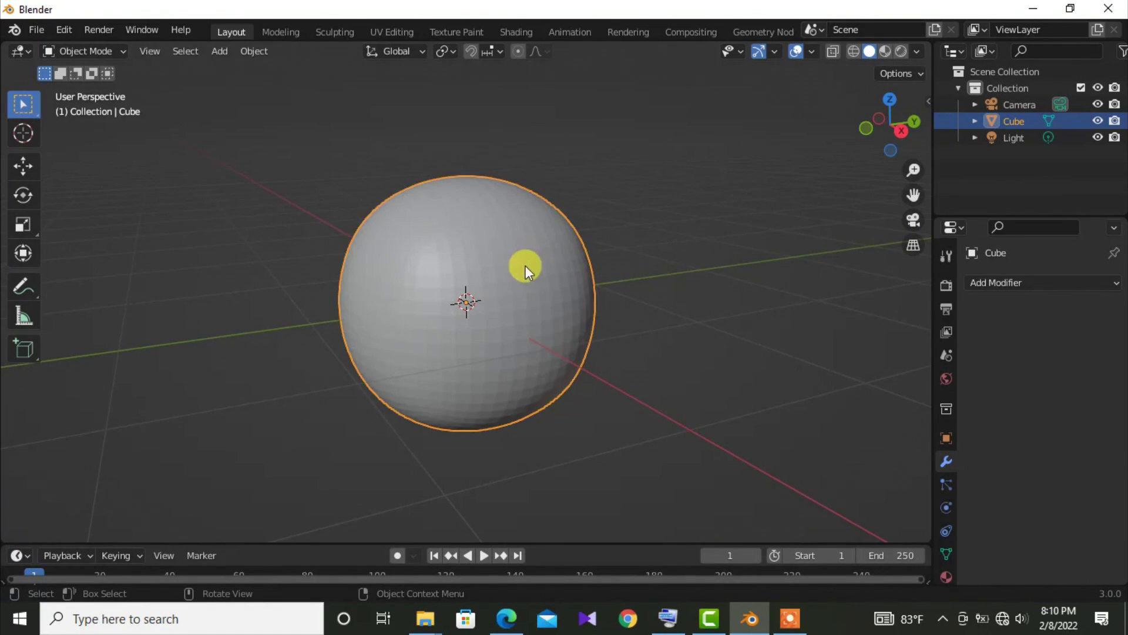
pyautogui.click(334, 33)
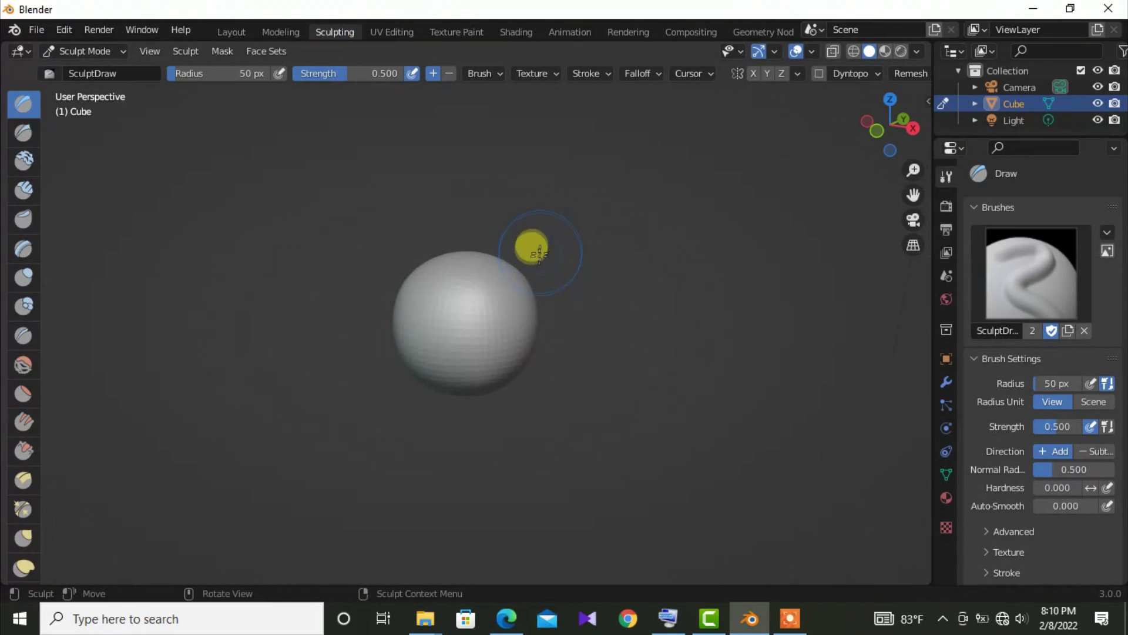
pyautogui.scroll(3, 516, 262)
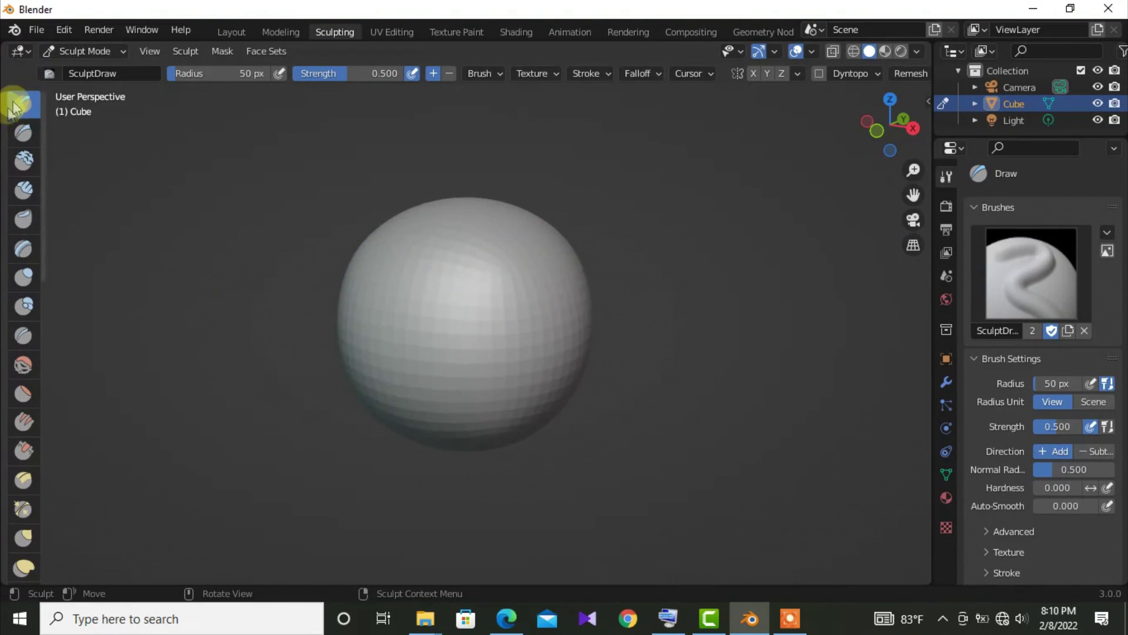
pyautogui.moveTo(462, 220)
pyautogui.mouseDown()
pyautogui.moveTo(501, 224)
pyautogui.moveTo(514, 288)
pyautogui.moveTo(470, 239)
pyautogui.moveTo(479, 283)
pyautogui.mouseUp()
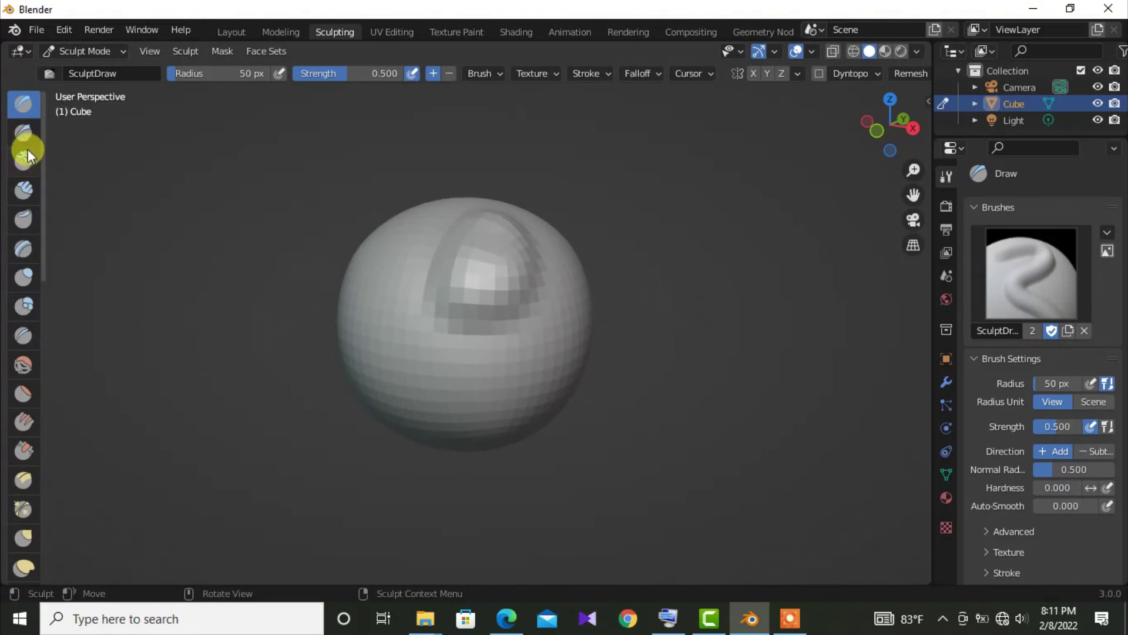
pyautogui.moveTo(182, 235)
pyautogui.mouseDown(button='middle')
pyautogui.moveTo(259, 231)
pyautogui.moveTo(347, 289)
pyautogui.moveTo(20, 219)
pyautogui.mouseUp(button='middle')
pyautogui.click(24, 219)
pyautogui.moveTo(382, 253)
pyautogui.mouseDown()
pyautogui.moveTo(464, 378)
pyautogui.moveTo(365, 328)
pyautogui.mouseUp()
pyautogui.click(24, 392)
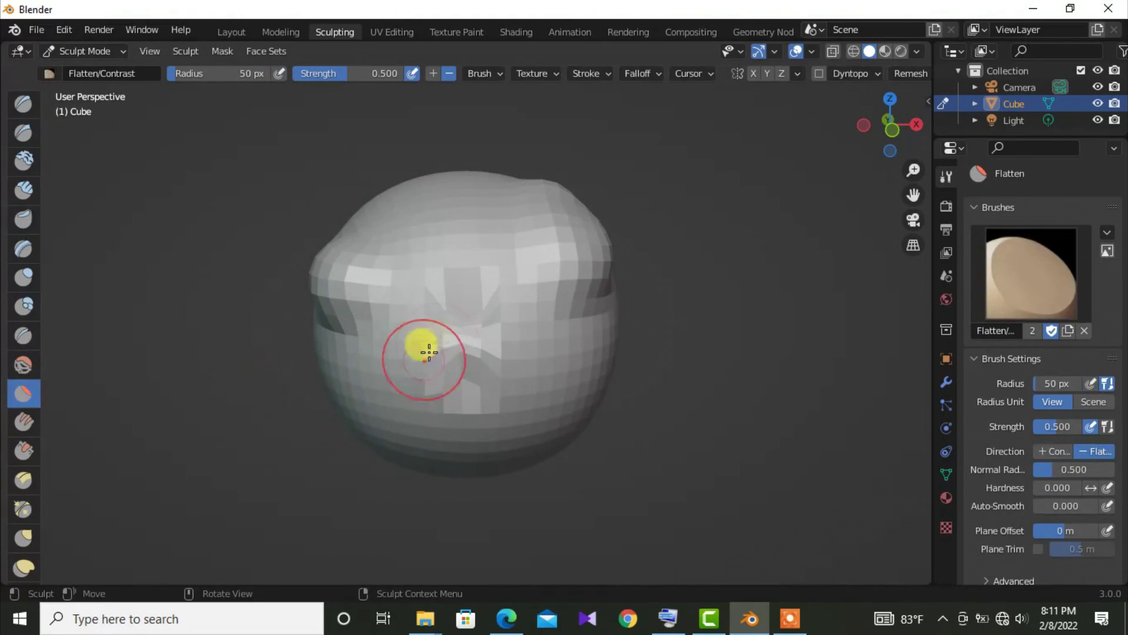
pyautogui.moveTo(448, 324); pyautogui.dragTo(460, 330)
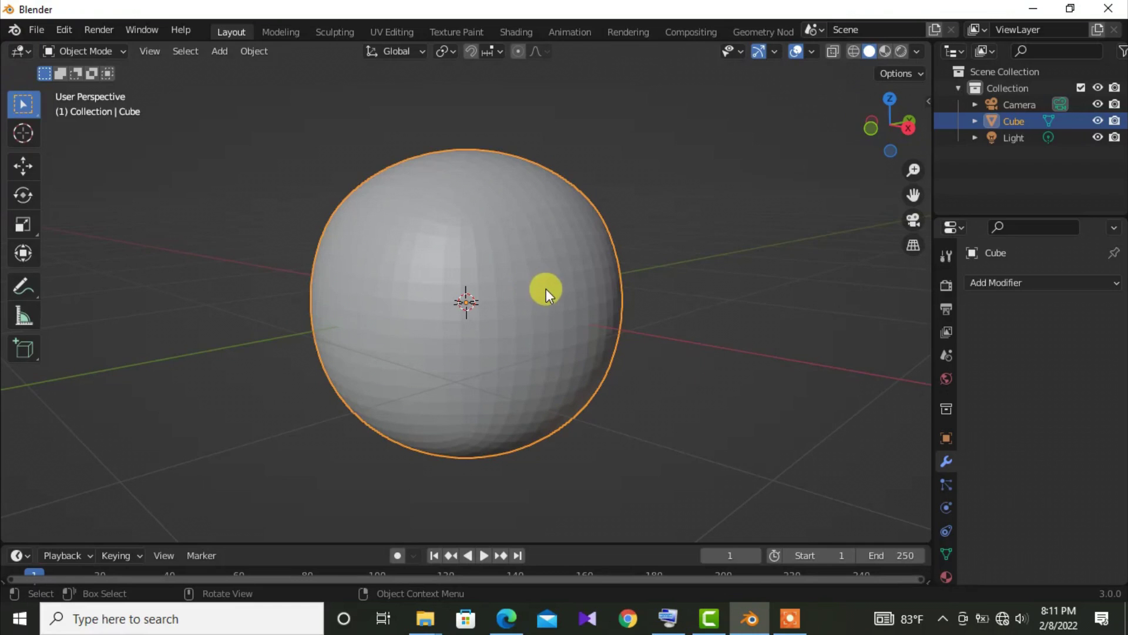
# Add Material.001 to the sphere and pick a red Base Color (S 0.977, V 0.800).
pyautogui.scroll(-2, 947, 567)
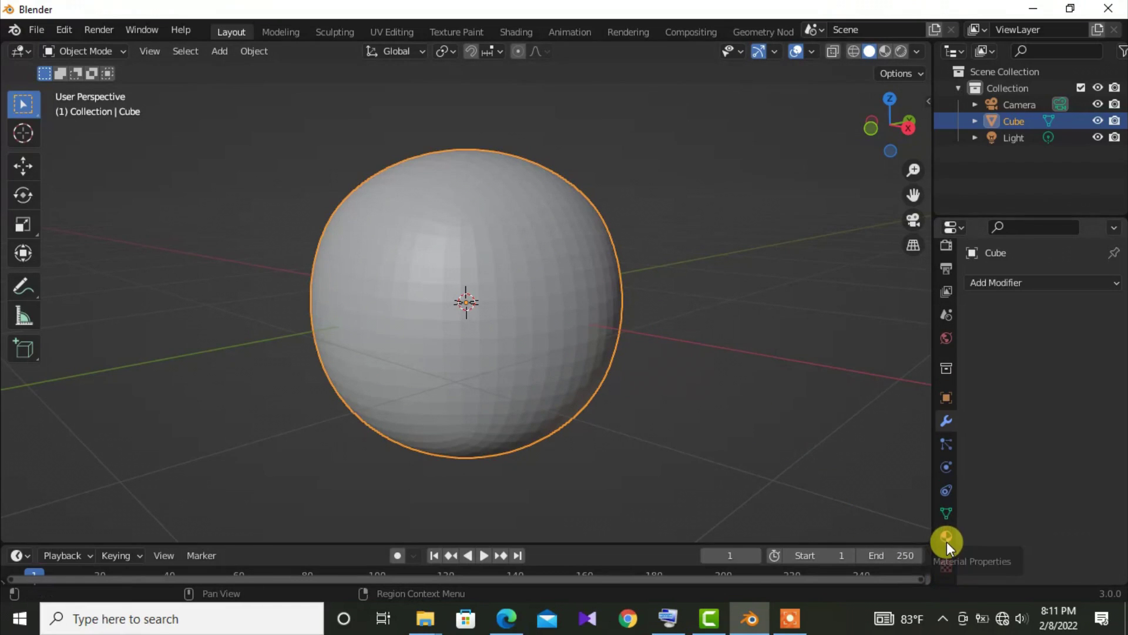
pyautogui.click(947, 542)
pyautogui.click(1065, 353)
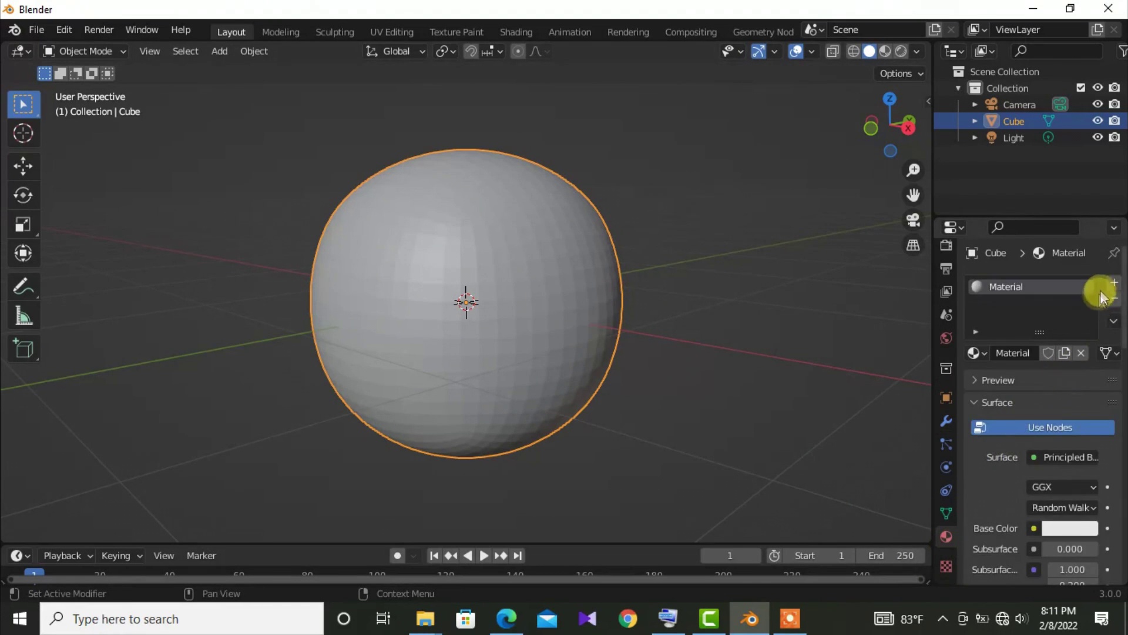
pyautogui.click(1069, 528)
pyautogui.moveTo(1014, 352); pyautogui.dragTo(1012, 403)
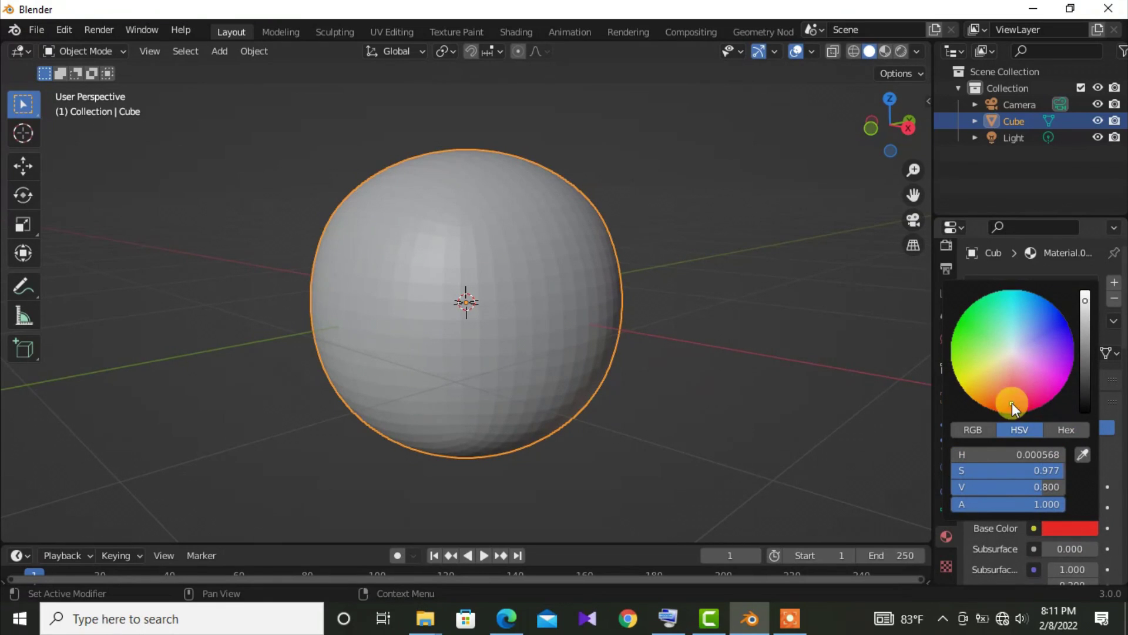
# Switch to Material Preview shading and orbit around the red sphere.
pyautogui.click(886, 51)
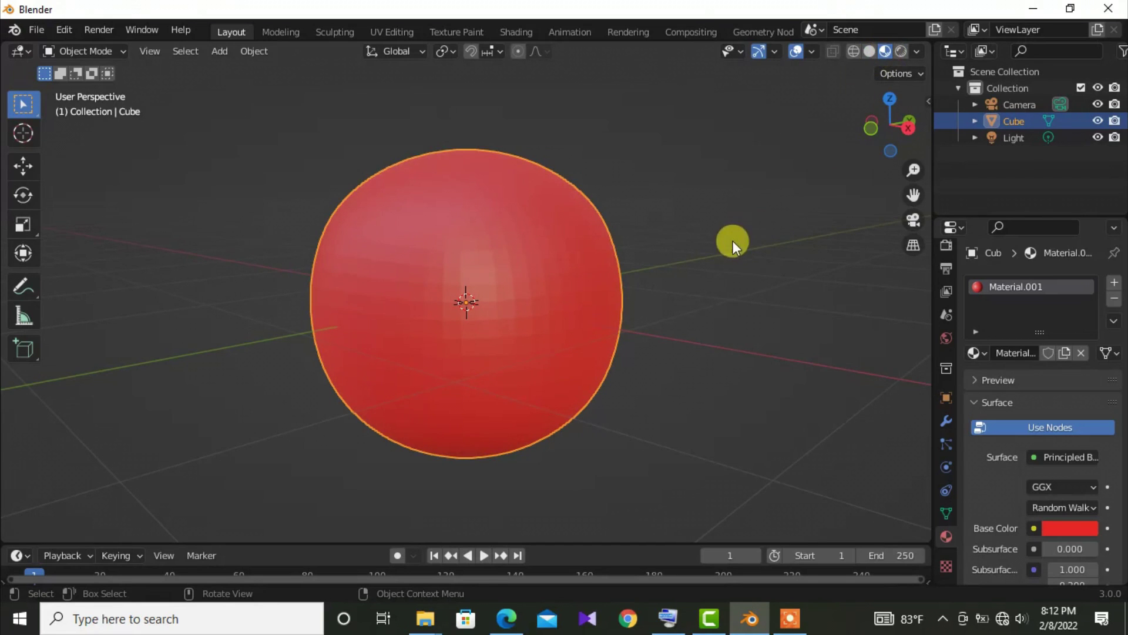
pyautogui.moveTo(730, 242)
pyautogui.mouseDown(button='middle')
pyautogui.moveTo(725, 309)
pyautogui.moveTo(690, 299)
pyautogui.moveTo(794, 172)
pyautogui.mouseUp(button='middle')
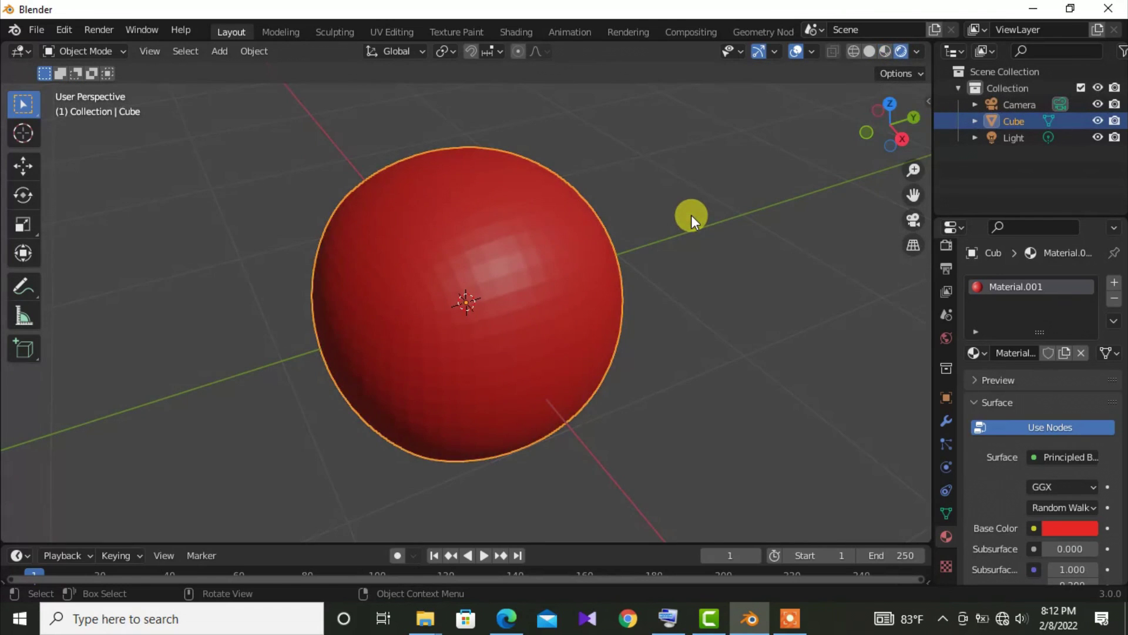
pyautogui.scroll(-3, 692, 214)
pyautogui.moveTo(589, 262)
pyautogui.mouseDown(button='middle')
pyautogui.moveTo(569, 184)
pyautogui.moveTo(516, 227)
pyautogui.moveTo(488, 220)
pyautogui.mouseUp(button='middle')
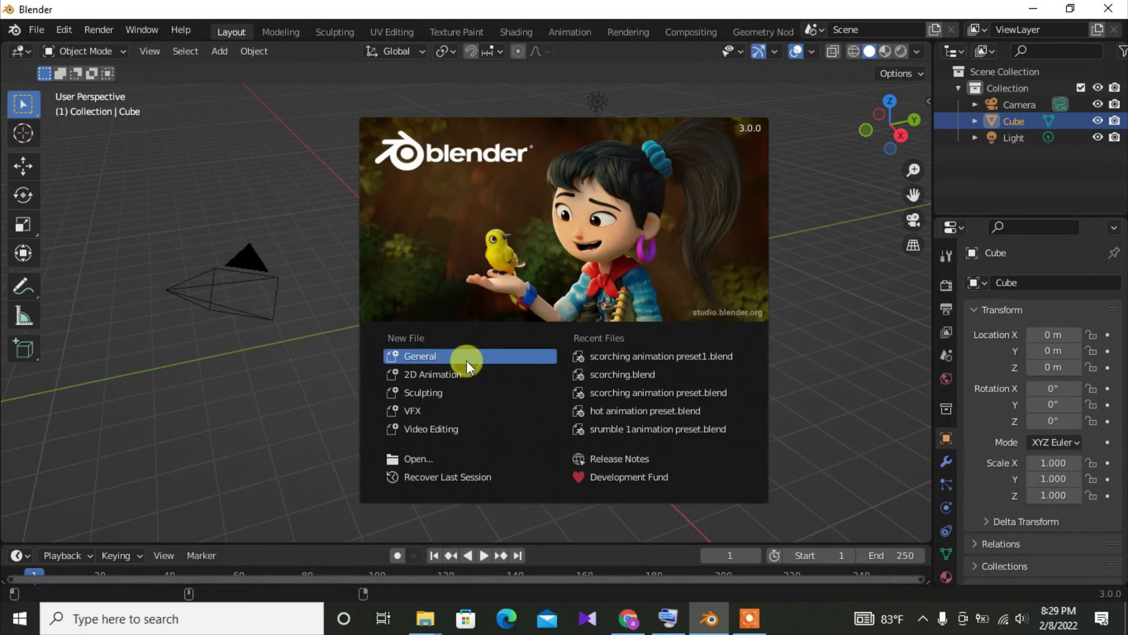
# Close the splash screen, switch to front orthographic view, and delete the default cube.
pyautogui.click(466, 361)
pyautogui.press('KP_1')
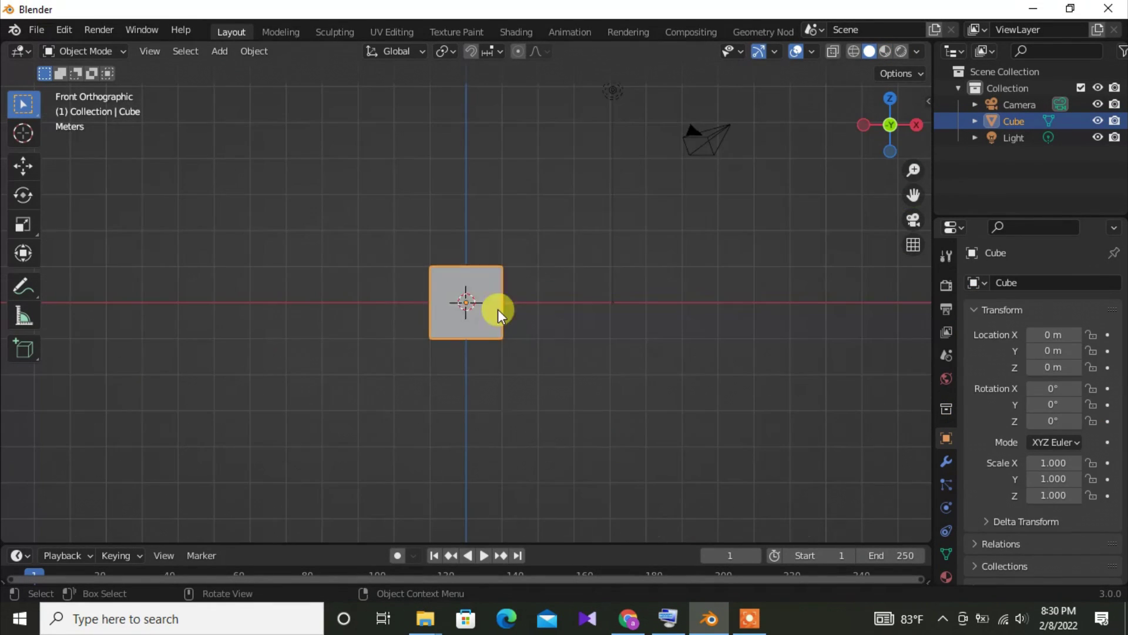
pyautogui.press('x')
pyautogui.click(463, 312)
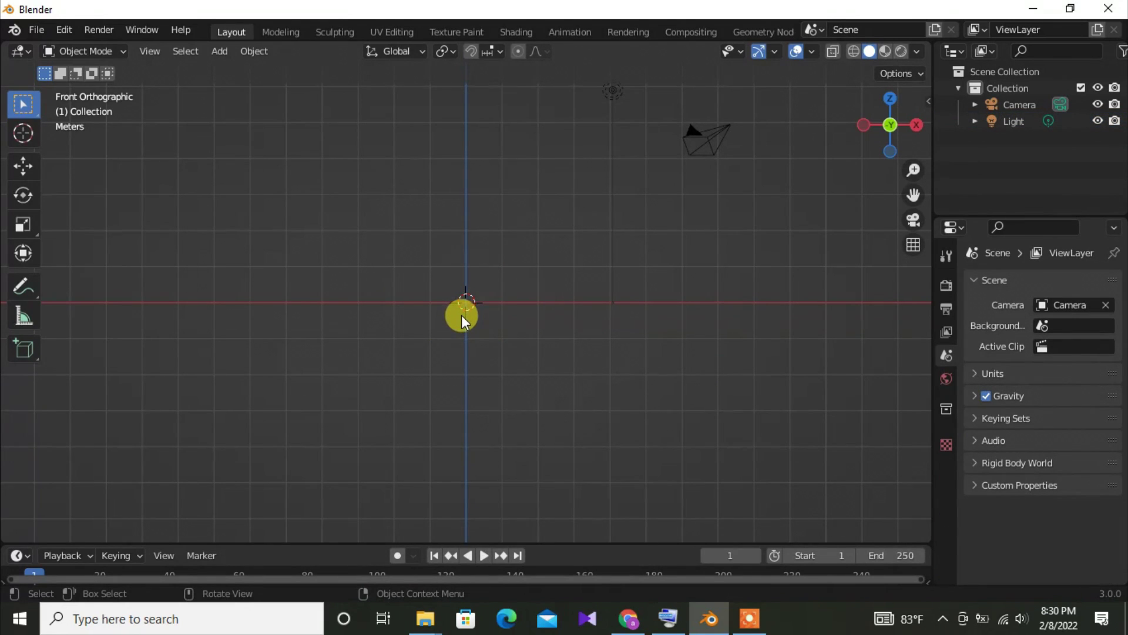
# Add 77hrkkfh-900.jpg as a reference image, scaled to 0.719 at X 3.2024.
pyautogui.hotkey('shift', 'a')
pyautogui.moveTo(478, 252)
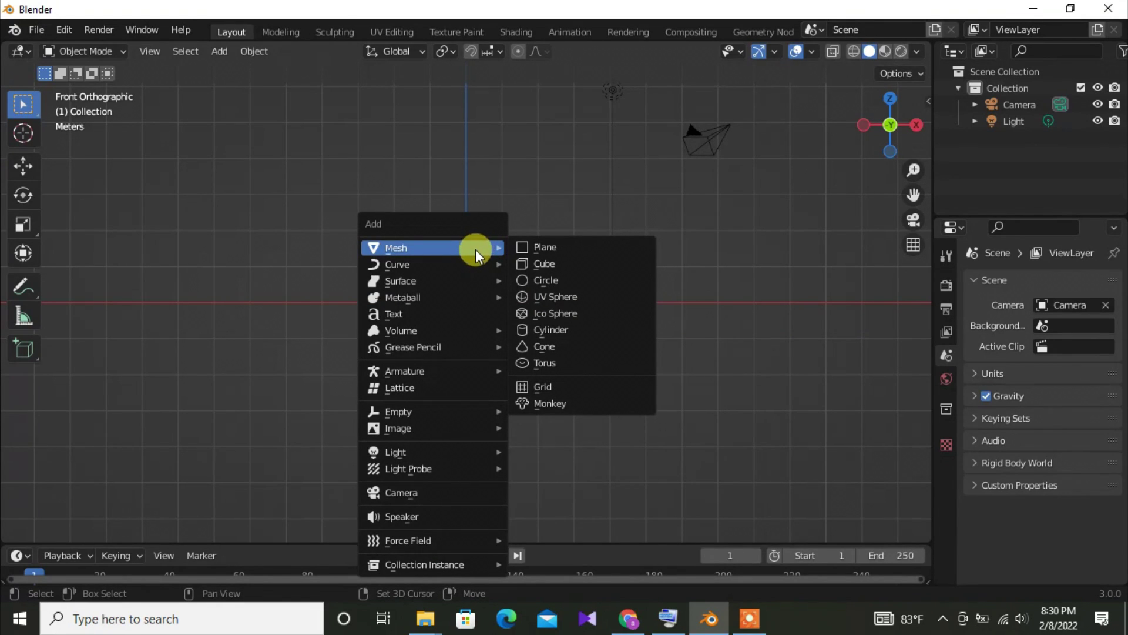
pyautogui.moveTo(459, 428)
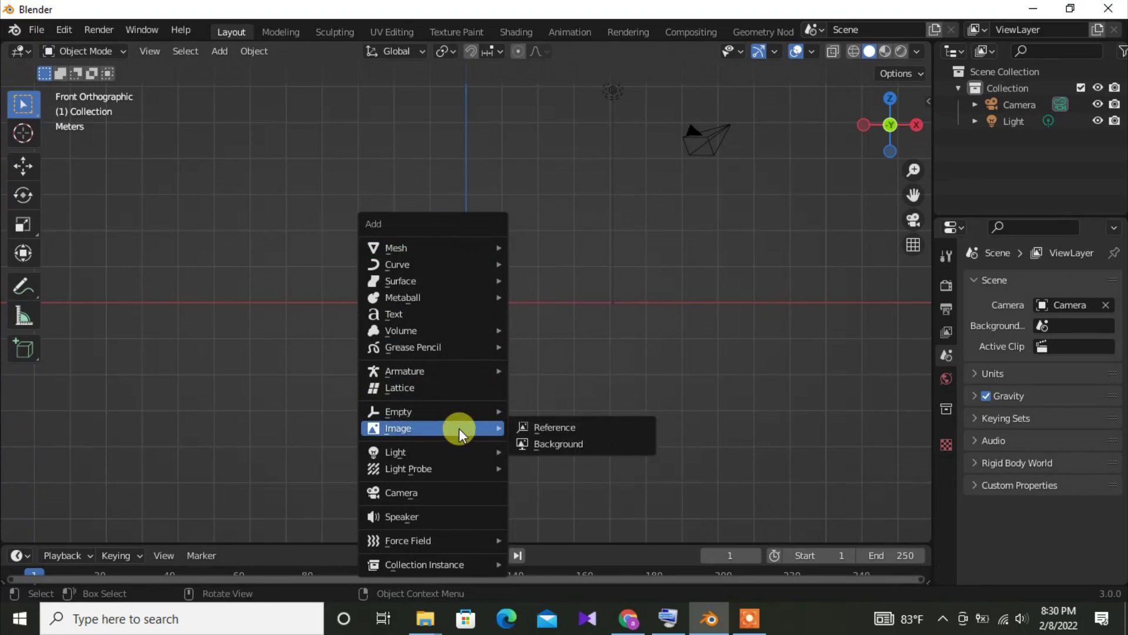
pyautogui.click(554, 428)
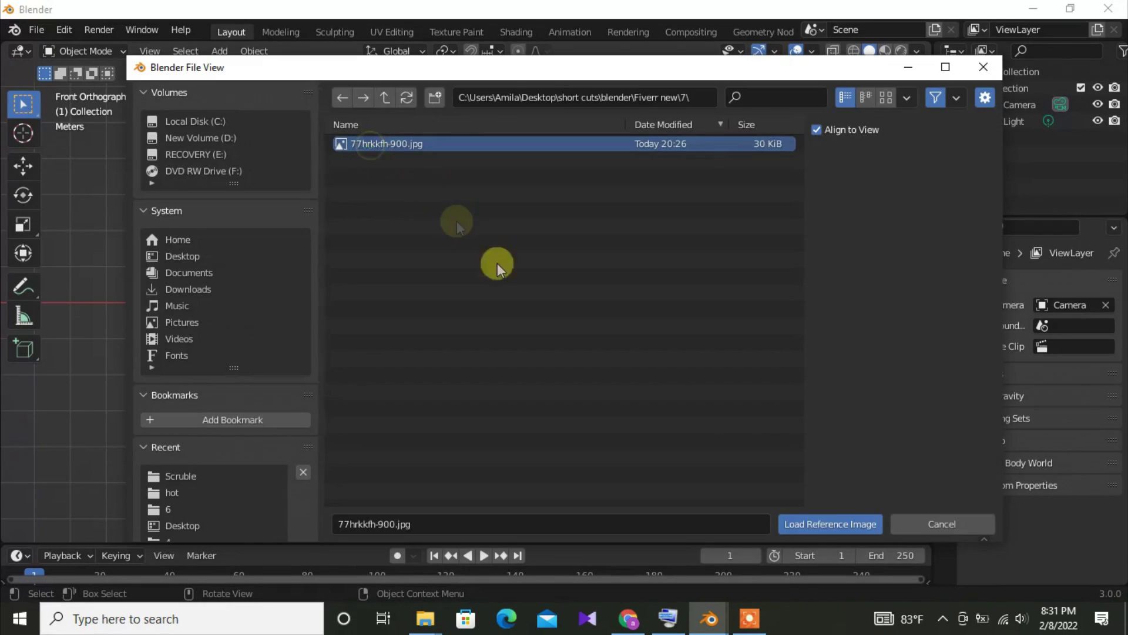
pyautogui.click(806, 521)
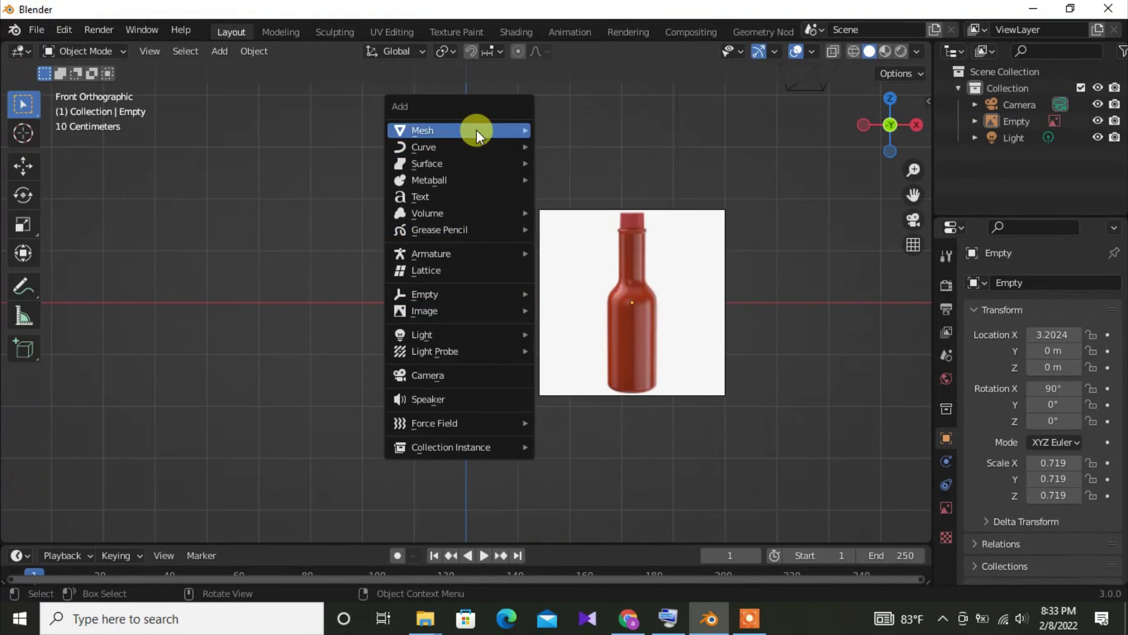
pyautogui.moveTo(477, 130)
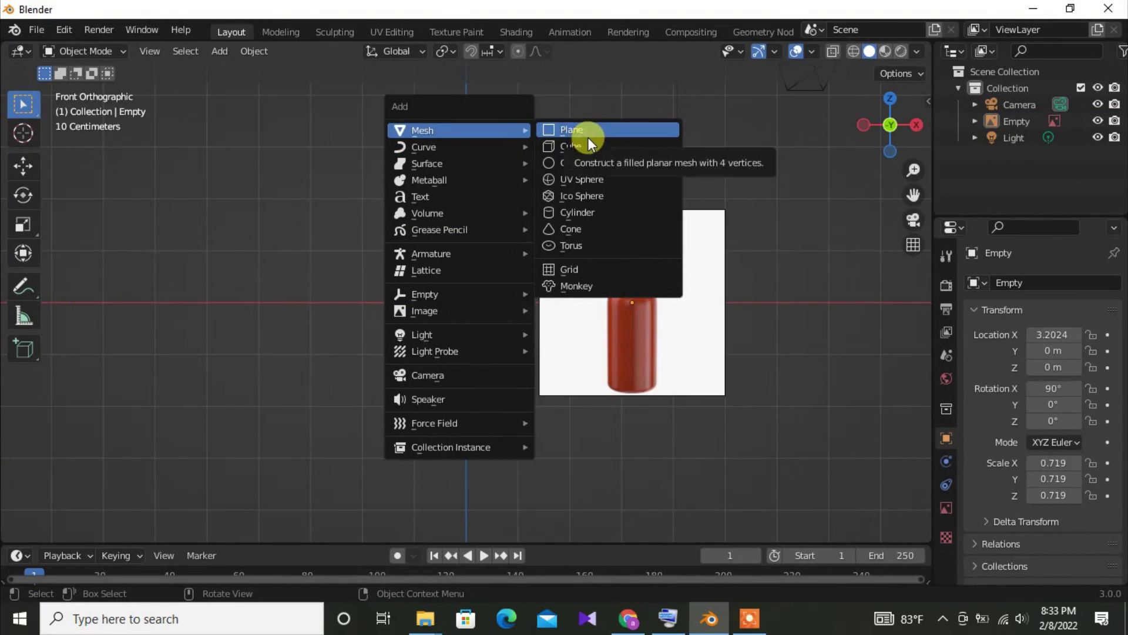
# Add a cylinder and stretch it along Z to 0.616 wide by 1.593 tall.
pyautogui.click(591, 212)
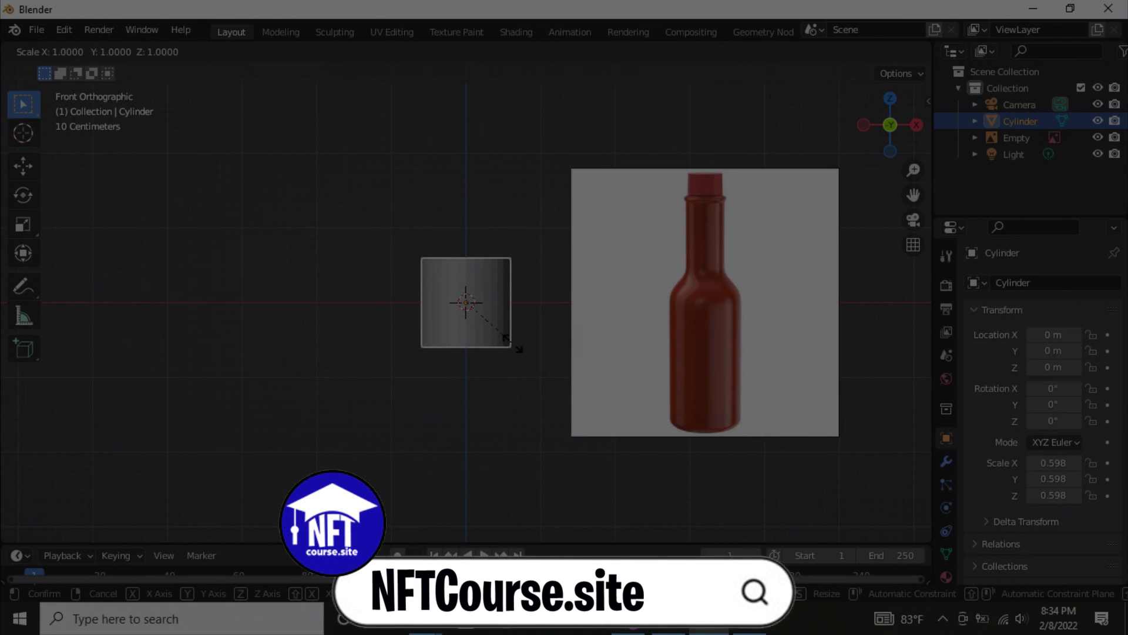
pyautogui.press('z')
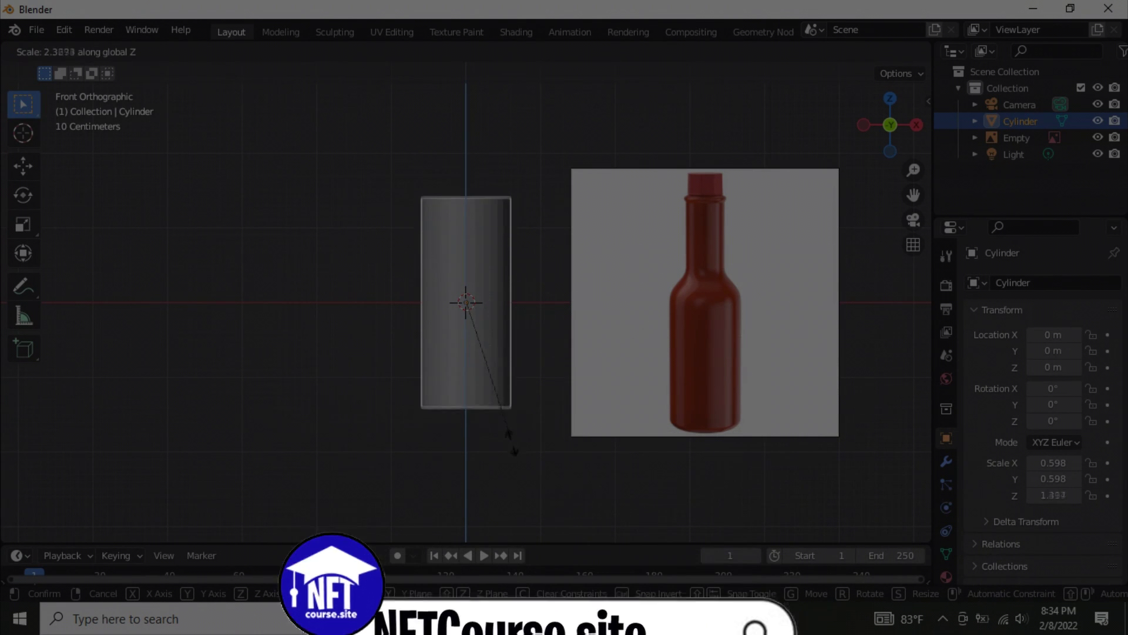
pyautogui.click(585, 368)
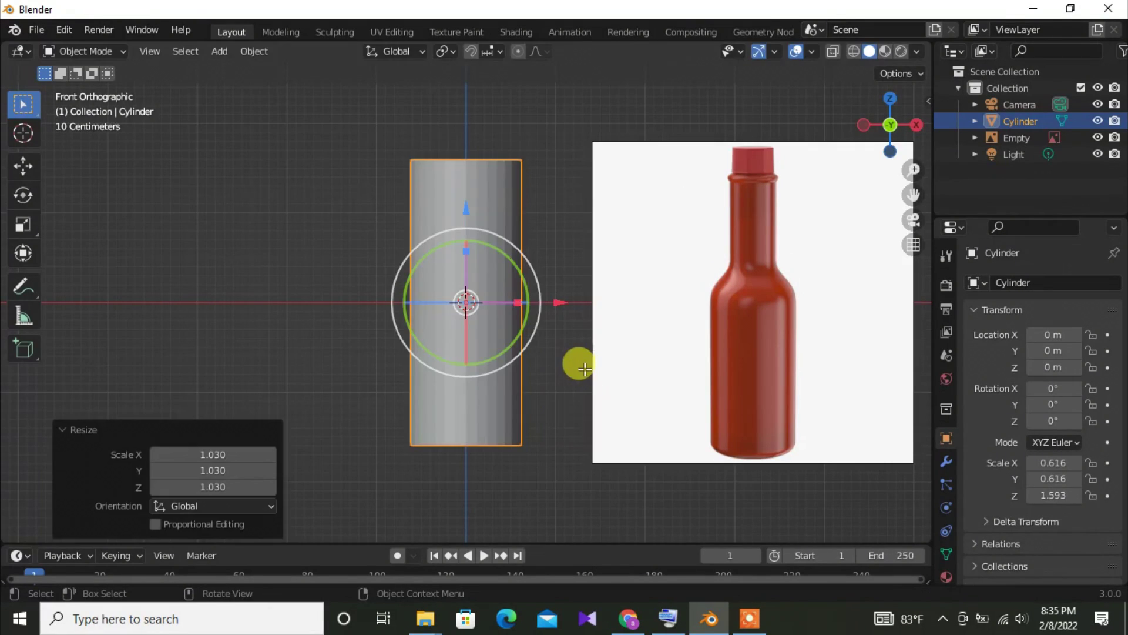
# In Edit Mode, loop-cut three horizontal edge loops into the cylinder, nudging the first one upward.
pyautogui.press('Tab')
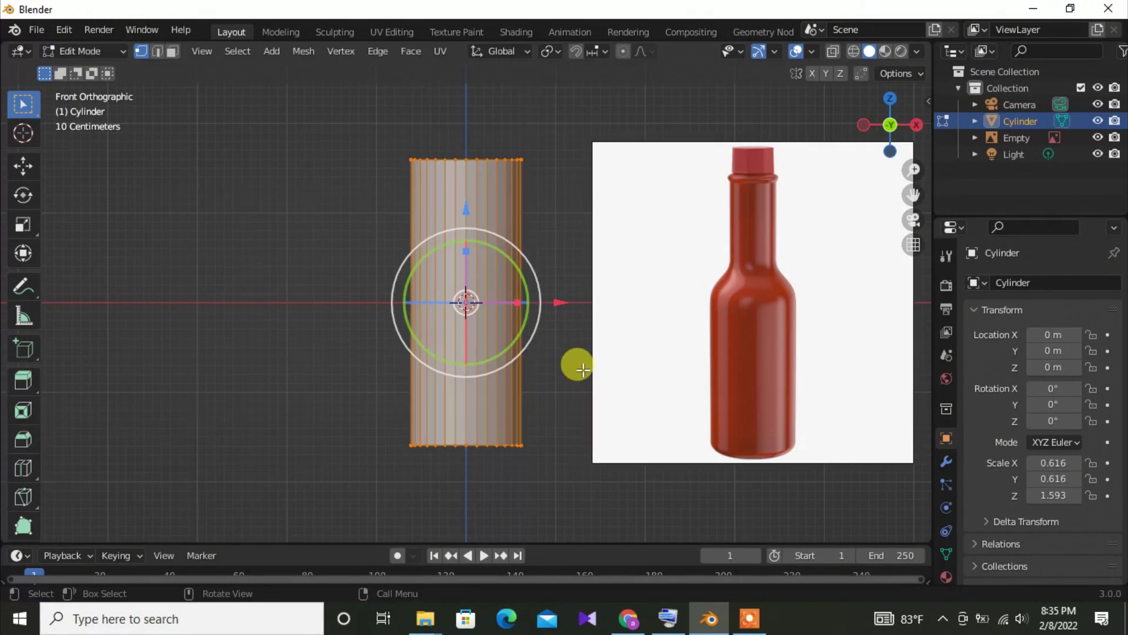
pyautogui.moveTo(547, 331); pyautogui.dragTo(576, 347, button='middle')
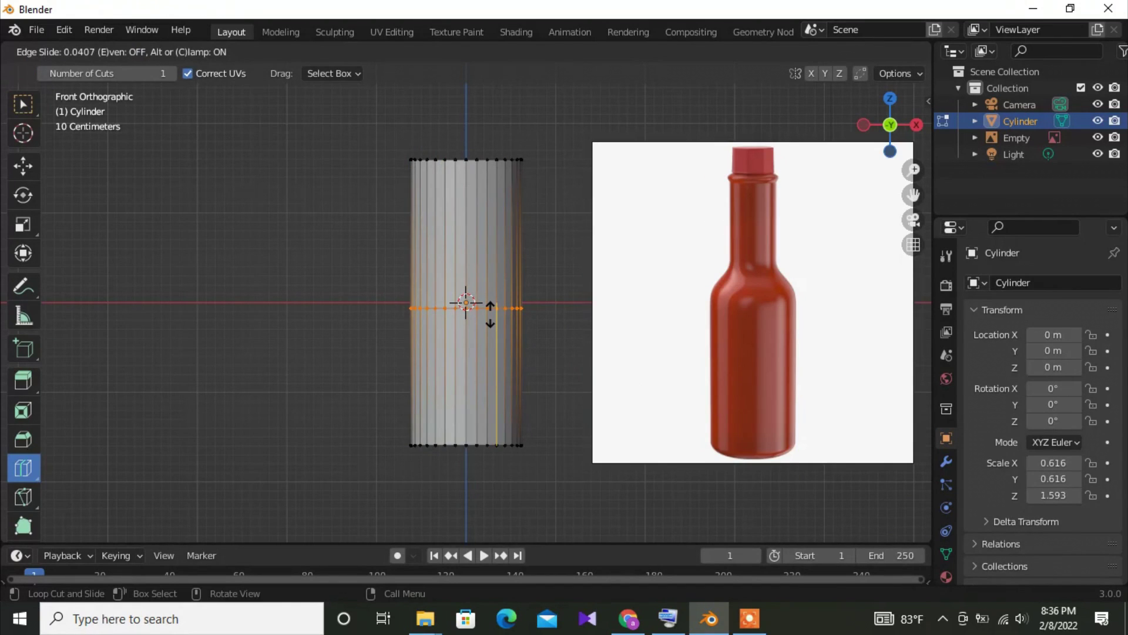
pyautogui.moveTo(490, 315); pyautogui.dragTo(491, 308)
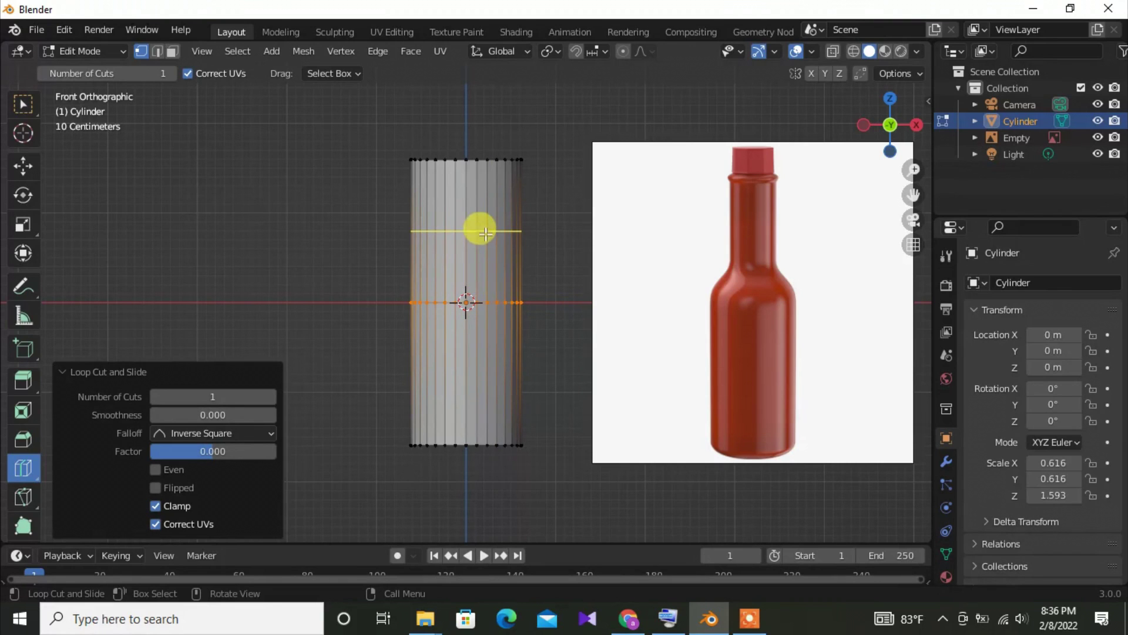
pyautogui.moveTo(484, 230); pyautogui.dragTo(485, 247)
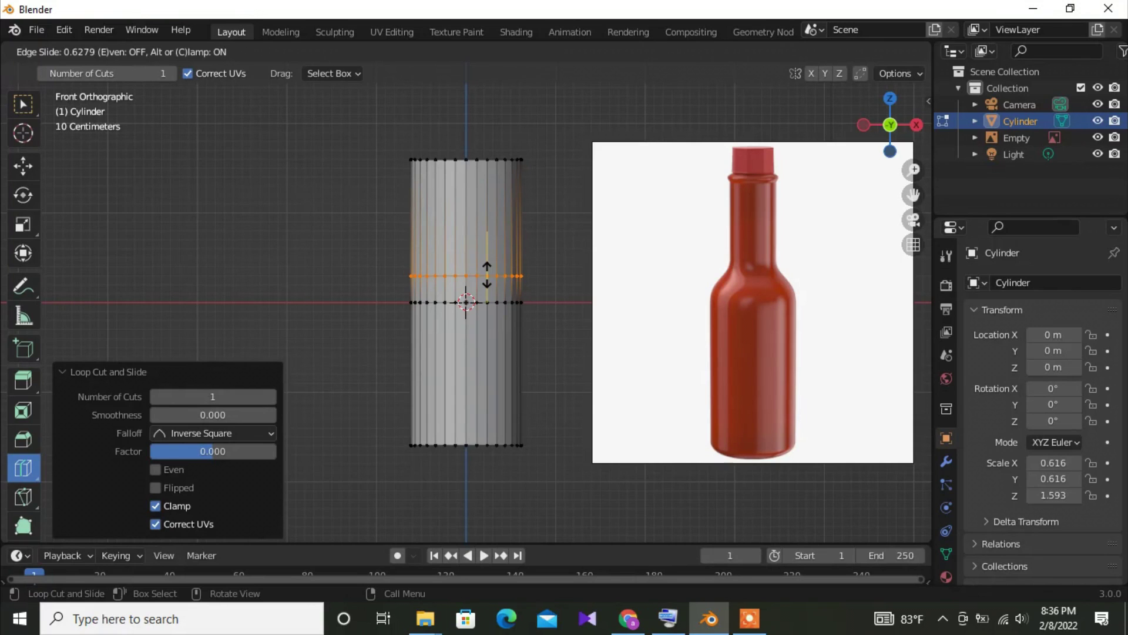
pyautogui.moveTo(487, 273); pyautogui.dragTo(487, 275)
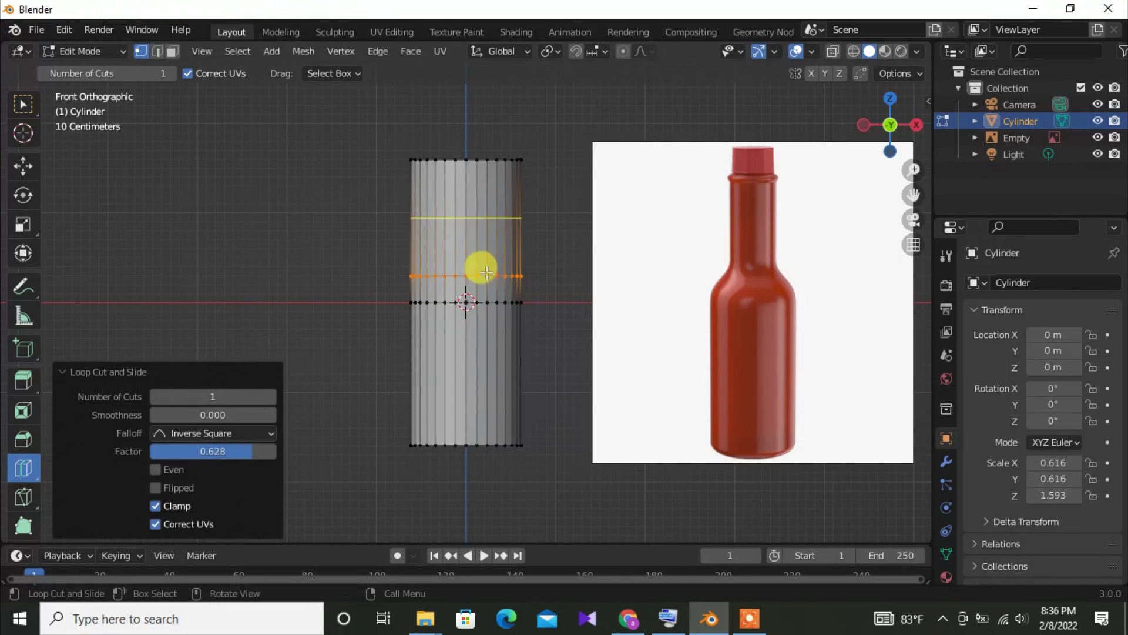
pyautogui.moveTo(476, 229); pyautogui.dragTo(479, 257)
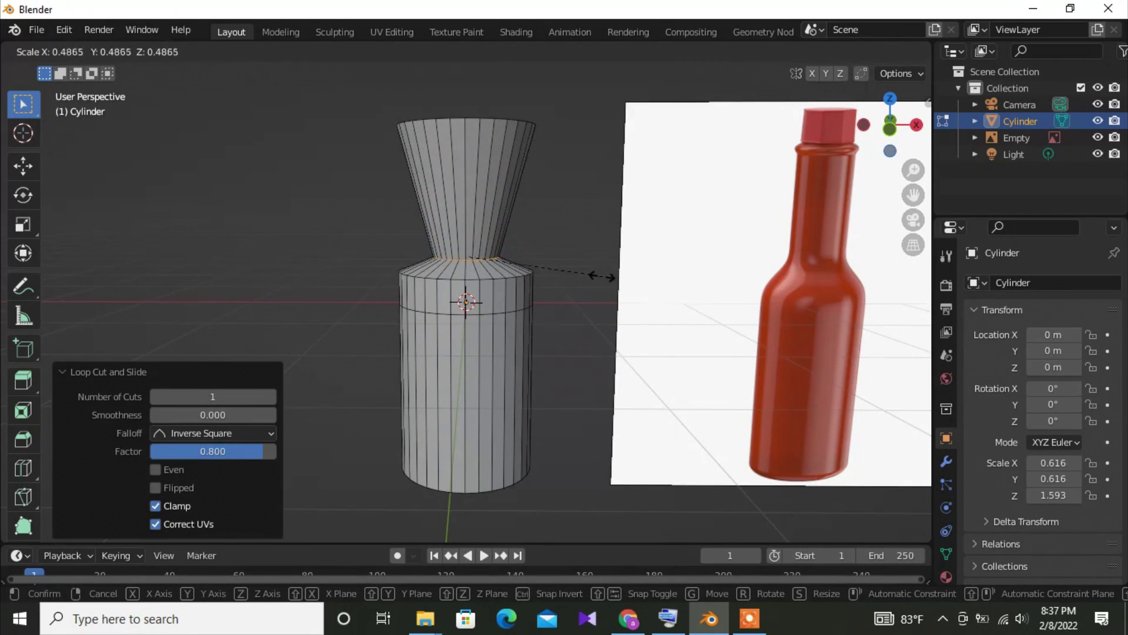
# In front view, scale the loop at the body's top to form a sloping shoulder.
pyautogui.press('Escape')
pyautogui.press('KP_1')
pyautogui.press('s')
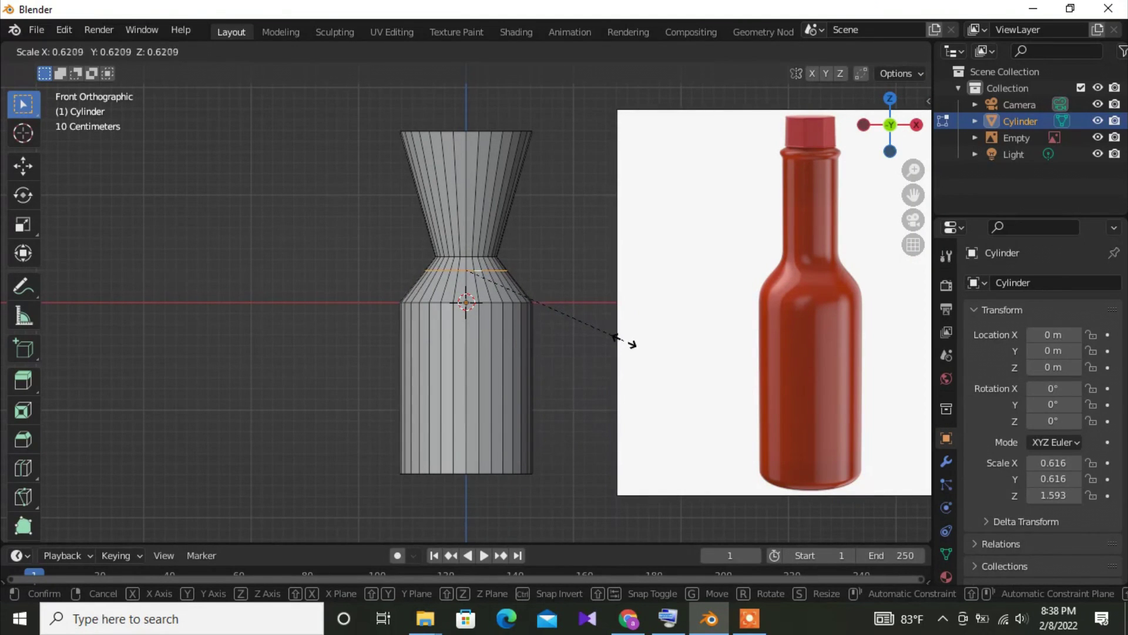
pyautogui.click(621, 340)
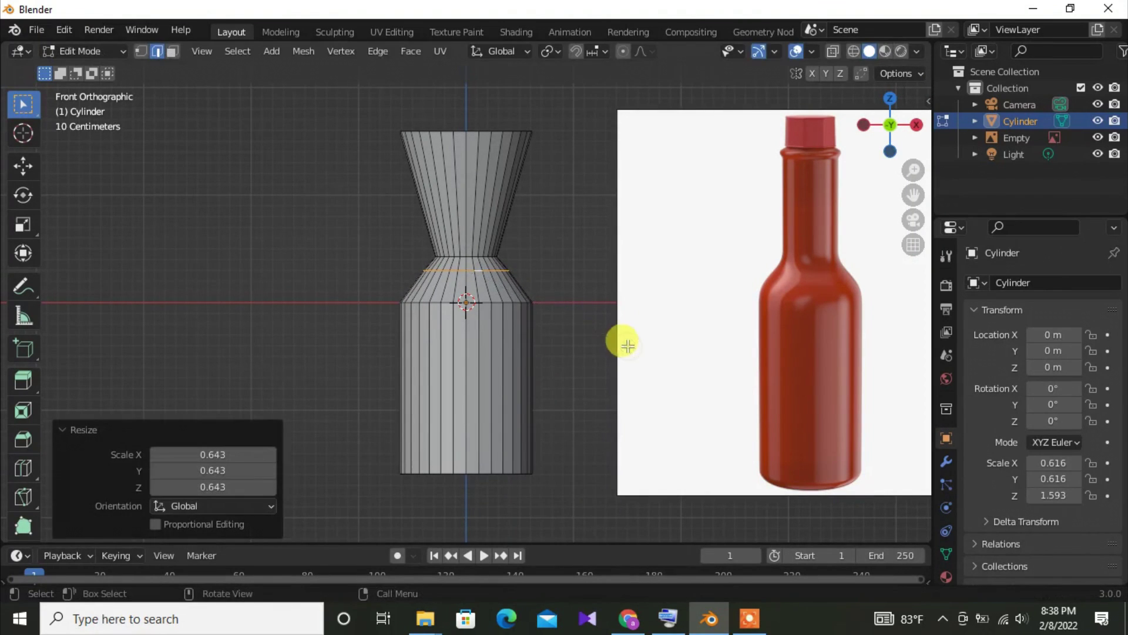
# Shrink the top rim edge loop to 0.495 into a narrow neck, then return to Object Mode.
pyautogui.moveTo(622, 340); pyautogui.dragTo(556, 249, button='middle')
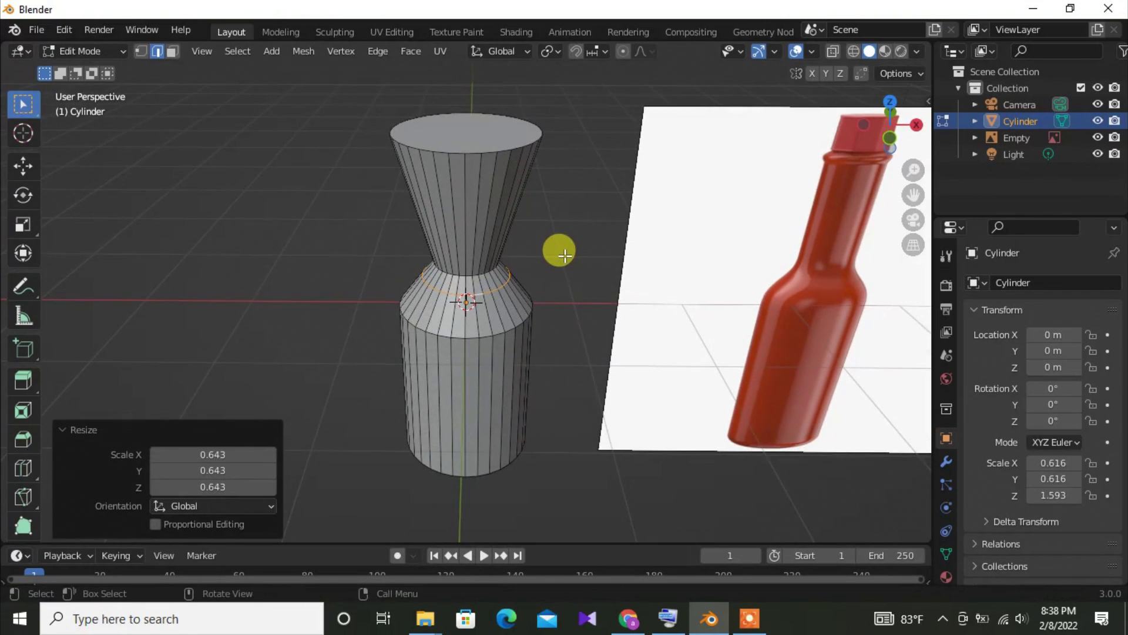
pyautogui.keyDown('alt'); pyautogui.click(488, 152); pyautogui.keyUp('alt')
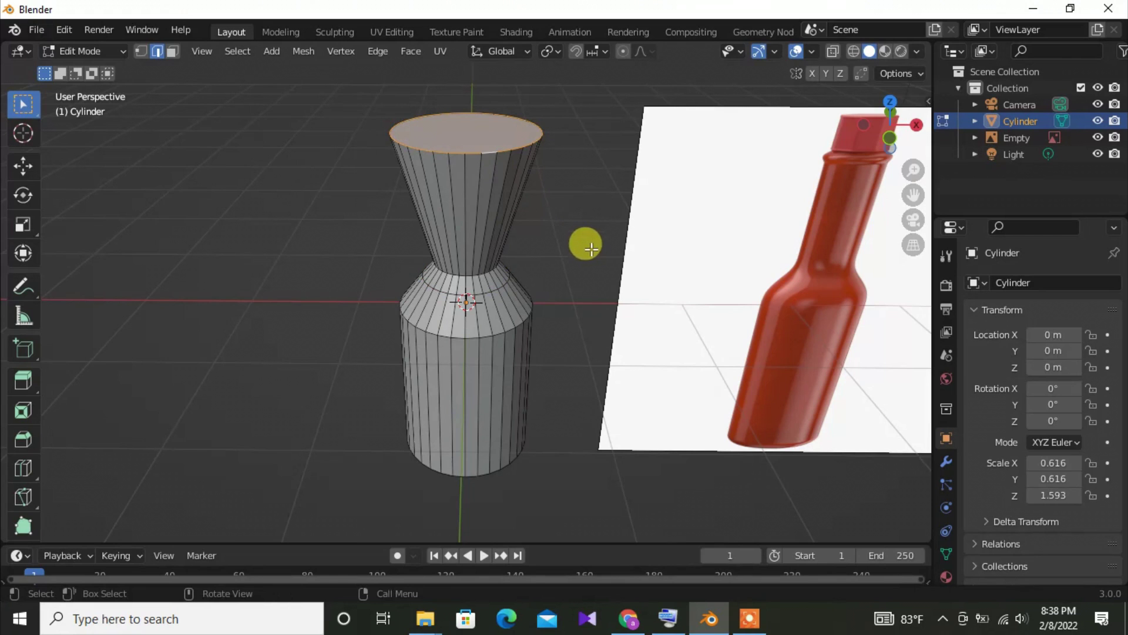
pyautogui.press('s')
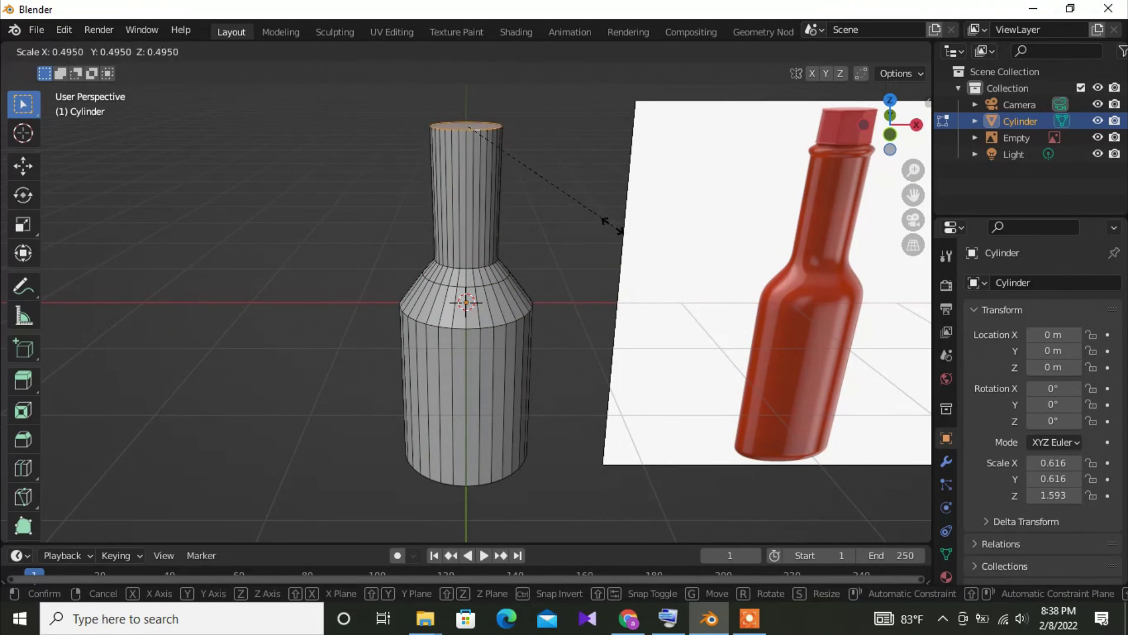
pyautogui.click(500, 352)
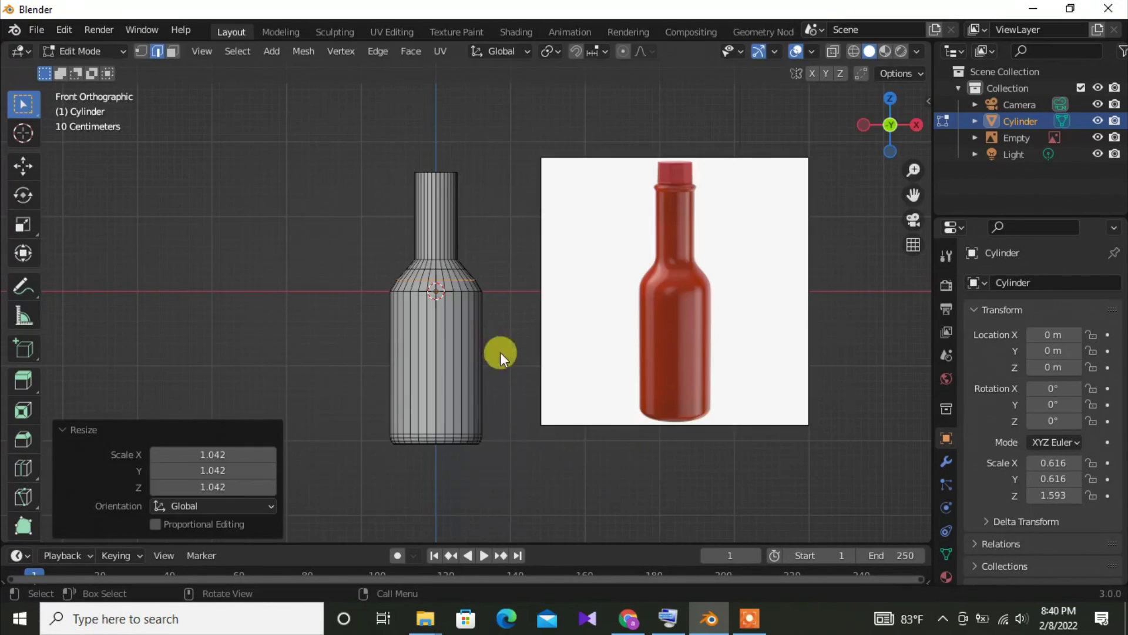
pyautogui.press('Tab')
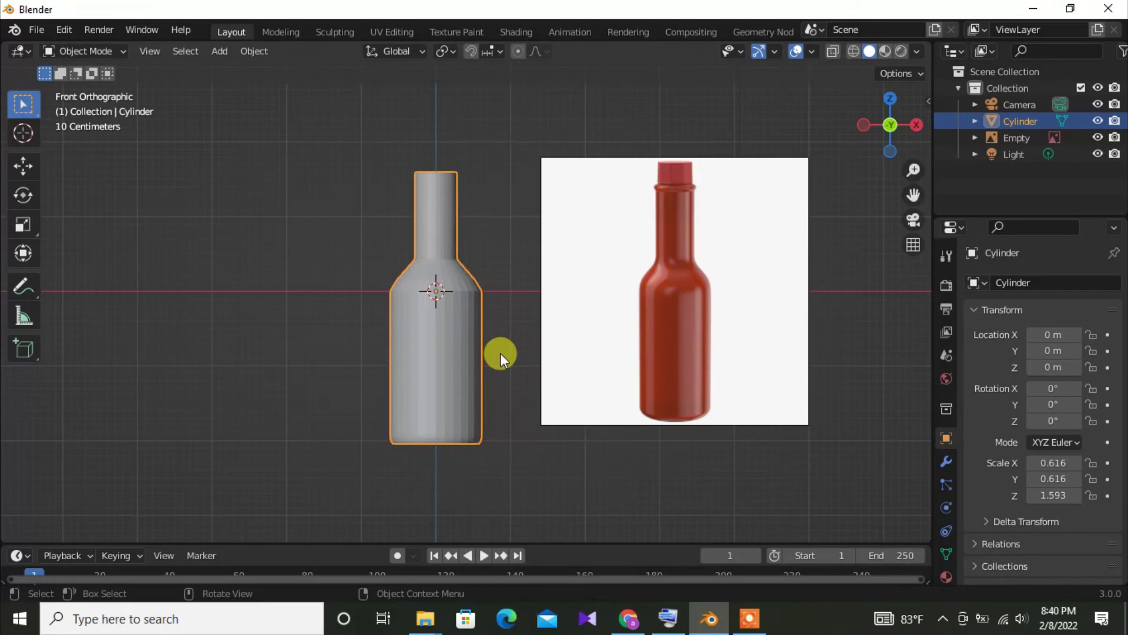
# Make the bottle's base colour red in Material Preview, with Subsurface 0.536 and an orange subsurface colour.
pyautogui.scroll(-1, 503, 353)
pyautogui.click(495, 331)
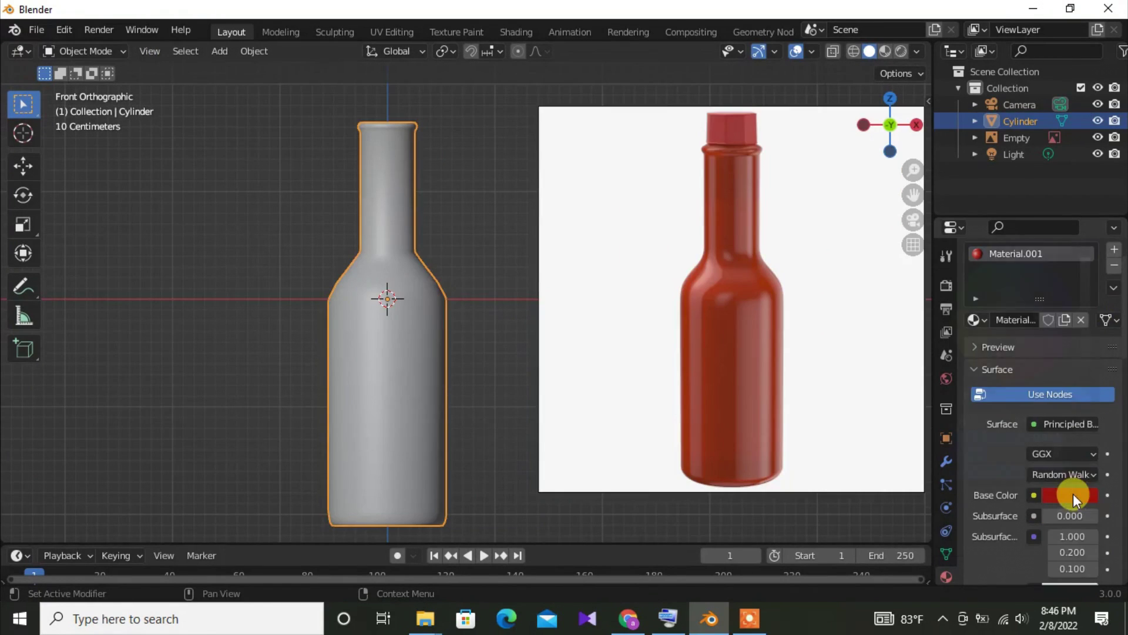
pyautogui.click(1070, 494)
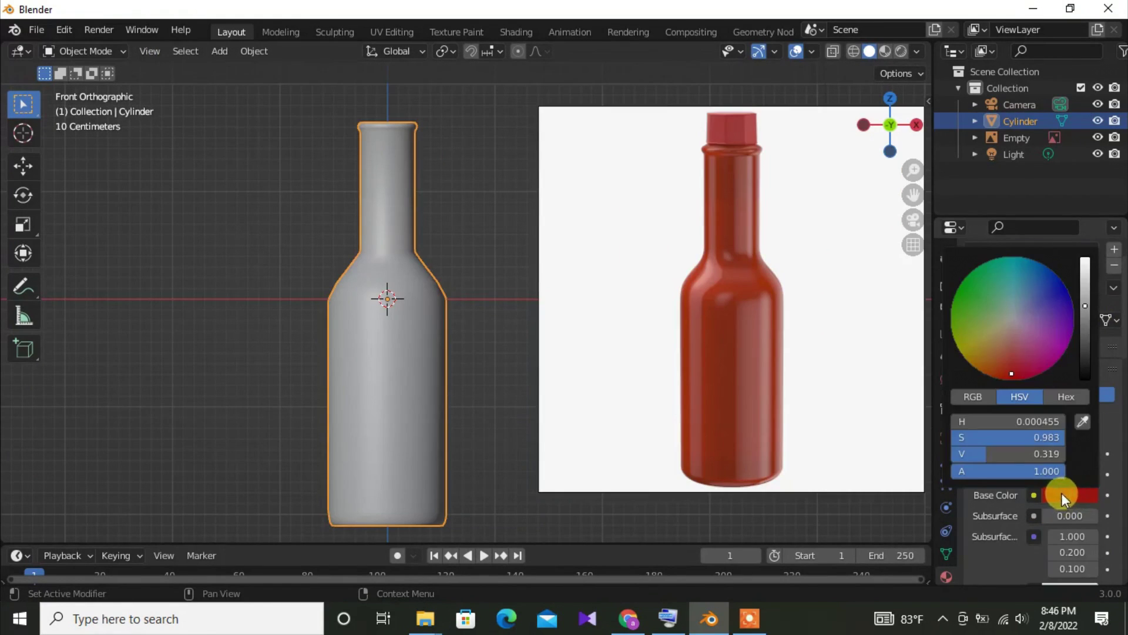
pyautogui.click(506, 283)
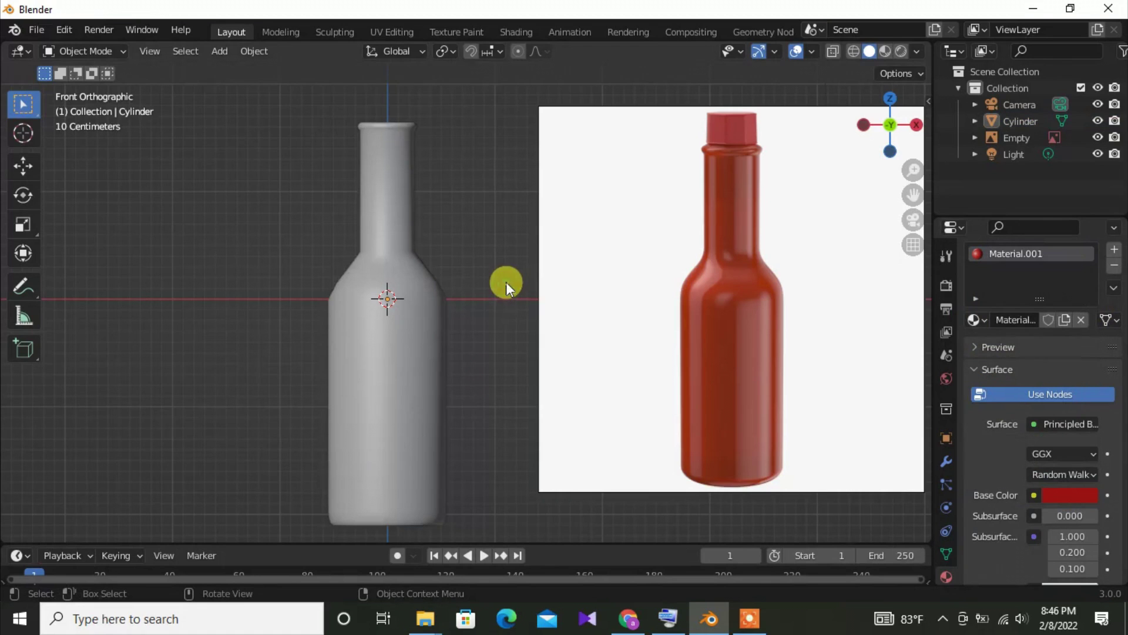
pyautogui.click(886, 53)
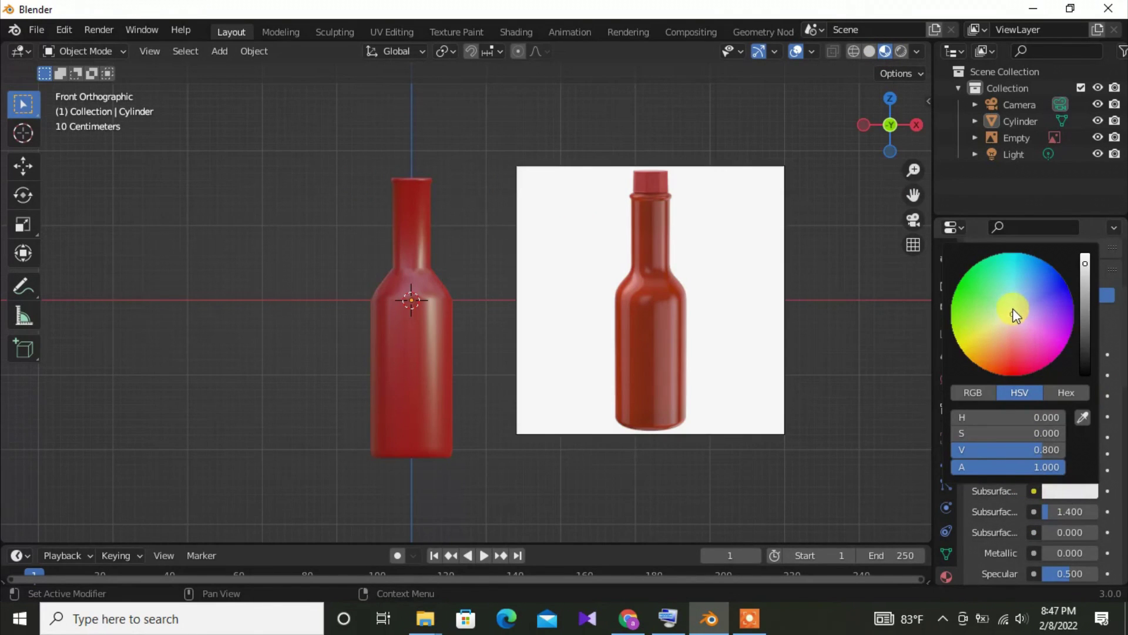
pyautogui.moveTo(1014, 311); pyautogui.dragTo(1009, 346)
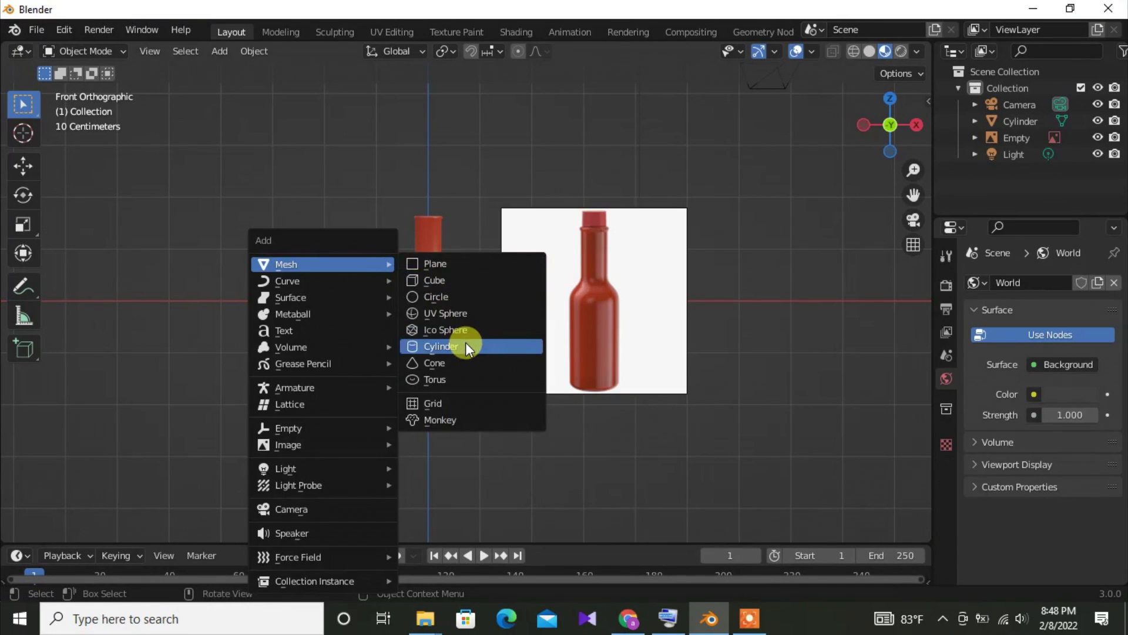
# Add Cylinder.001 scaled onto the neck as a cap, with a darker red base colour.
pyautogui.click(465, 343)
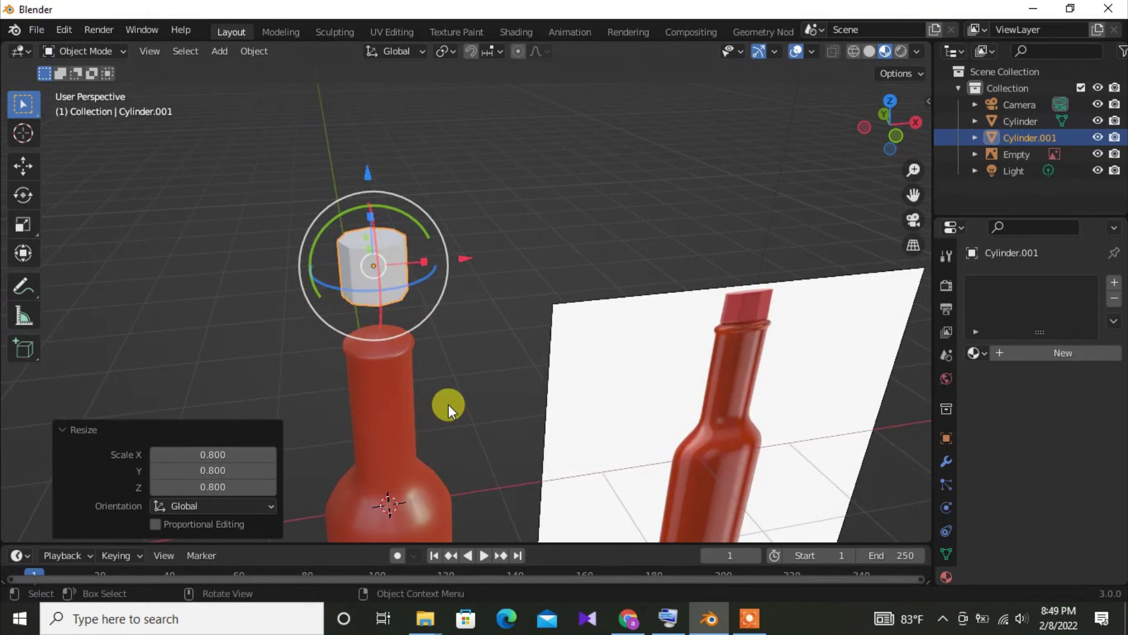
pyautogui.press('KP_1')
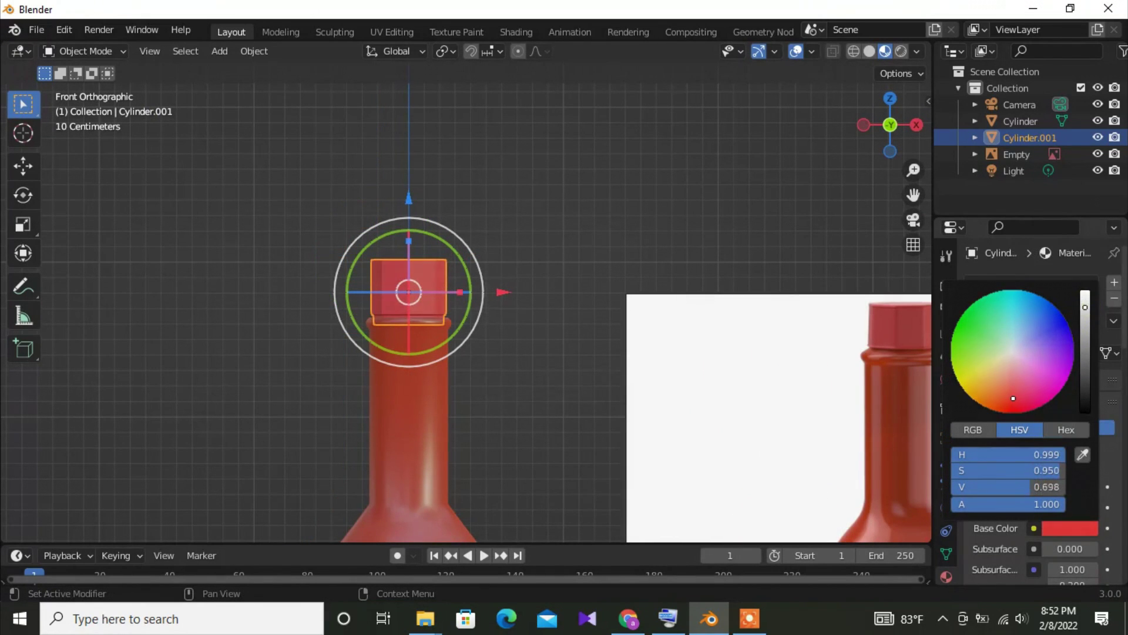
pyautogui.moveTo(1086, 307); pyautogui.dragTo(1086, 312)
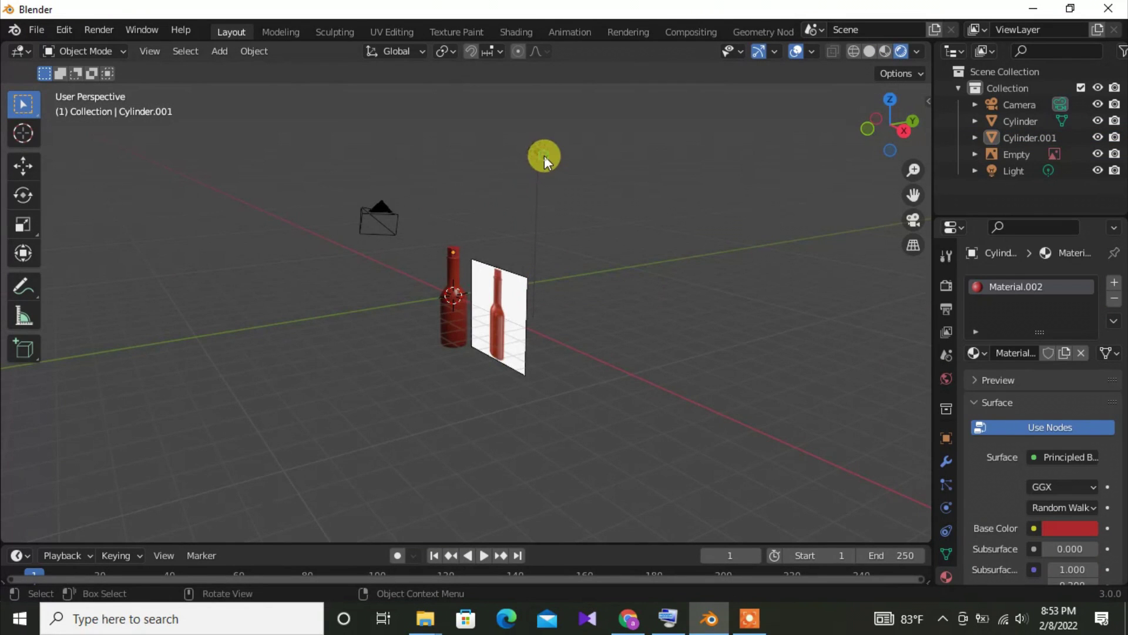
pyautogui.click(543, 168)
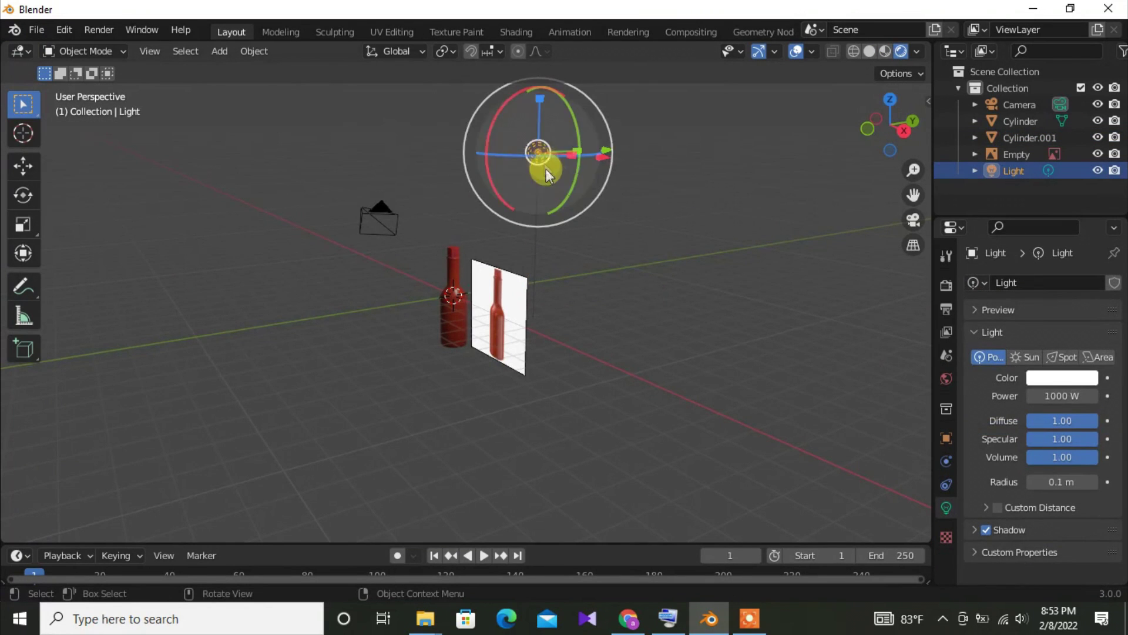
# Choose Cycles as the Render Engine in Render Properties.
pyautogui.moveTo(547, 173); pyautogui.dragTo(499, 207, button='middle')
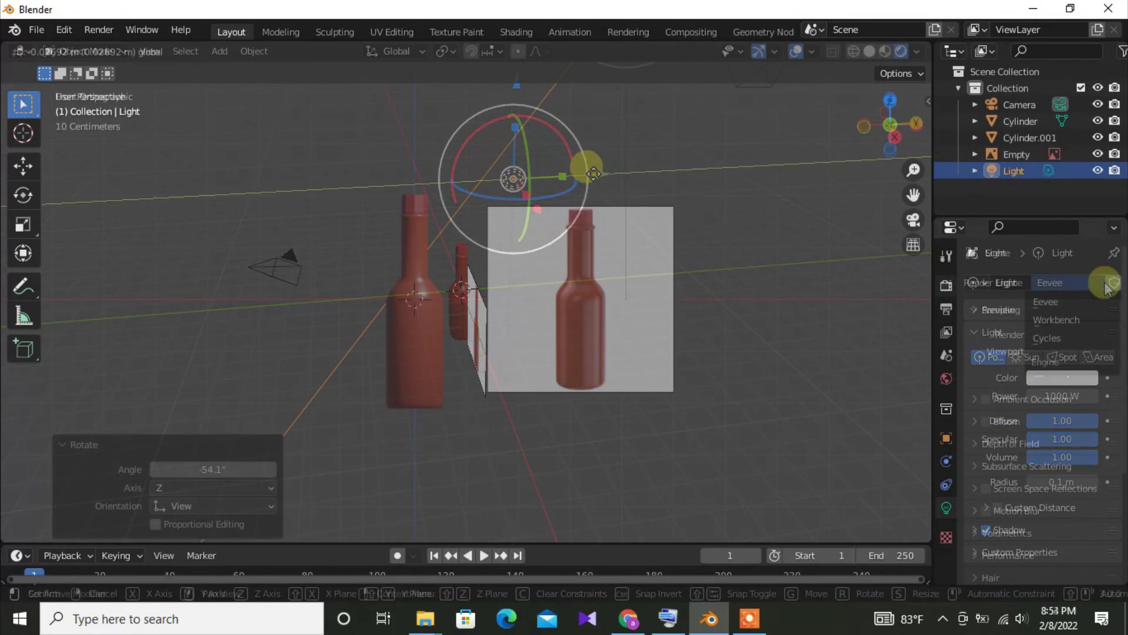
pyautogui.click(1101, 284)
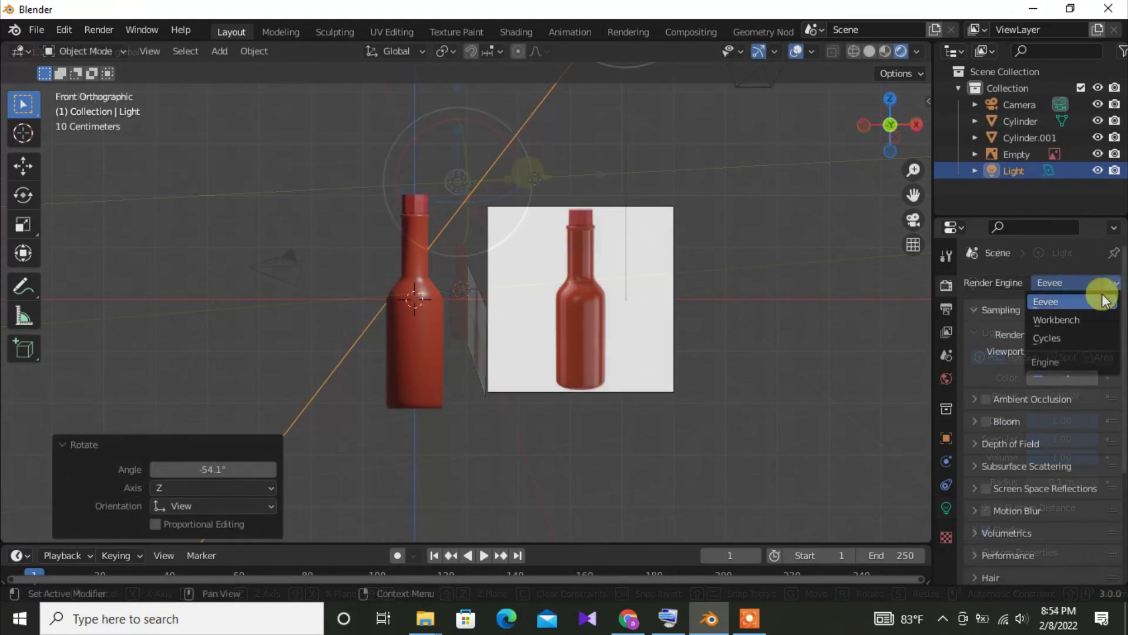
pyautogui.click(1083, 339)
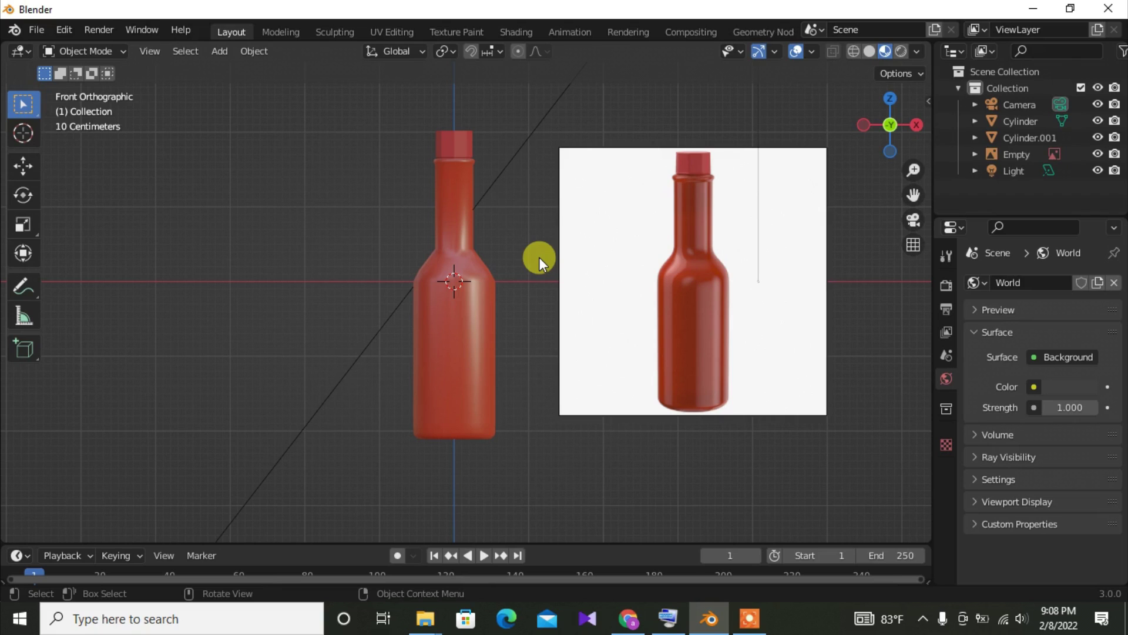
# Add a UV Sphere (32 segments, 16 rings) and scale it down to eye size.
pyautogui.press('shift')
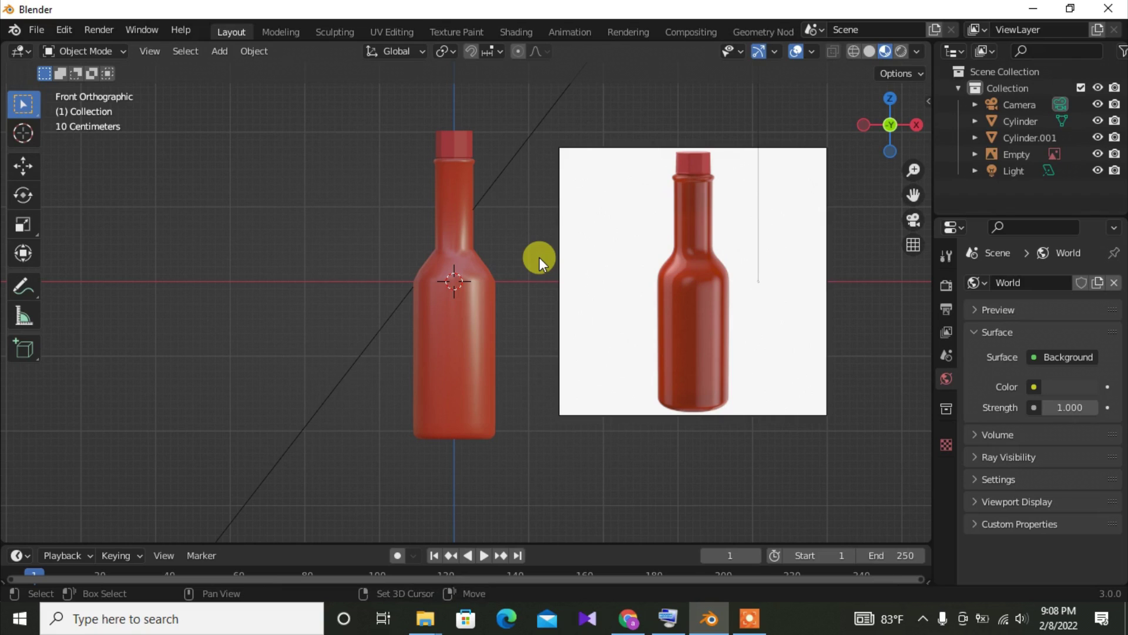
pyautogui.hotkey('shift', 'a')
pyautogui.moveTo(538, 257)
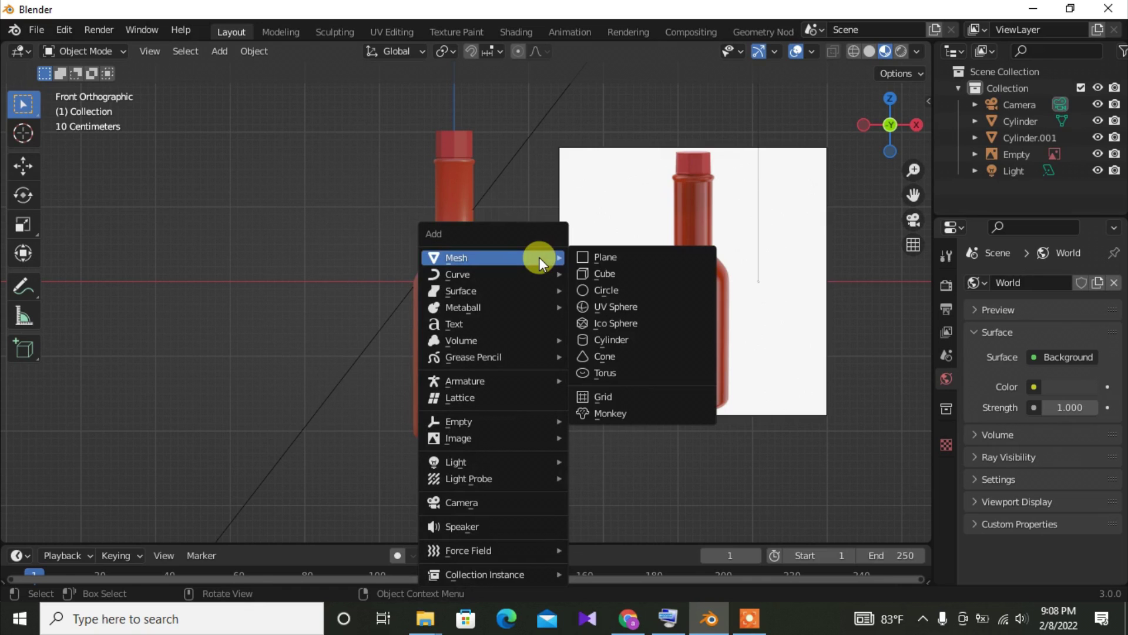
pyautogui.click(623, 306)
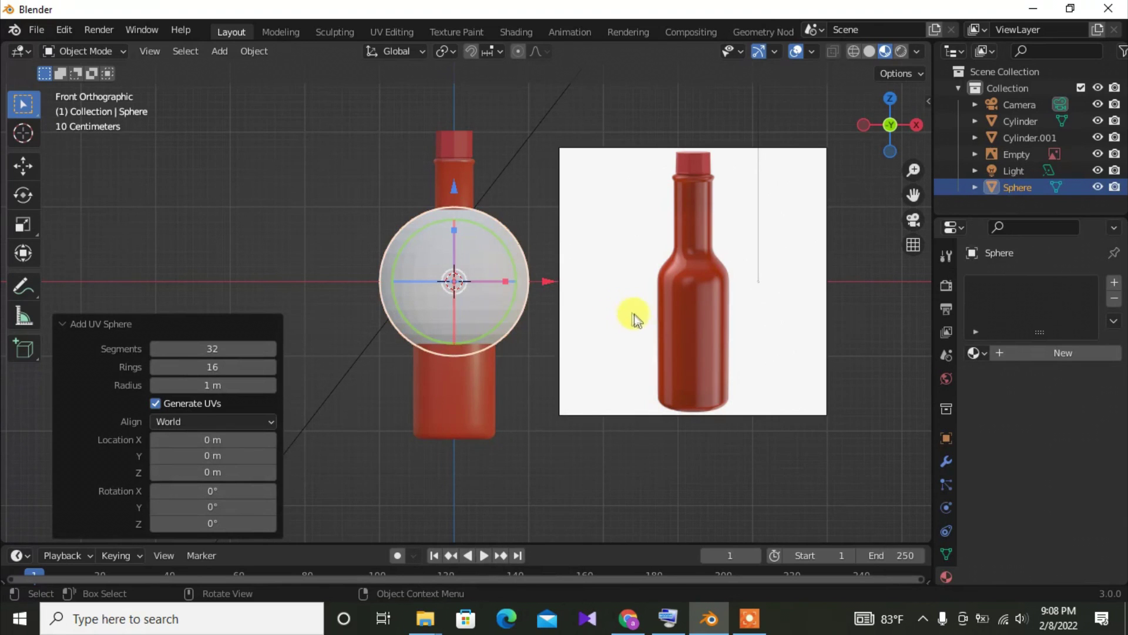
pyautogui.press('s')
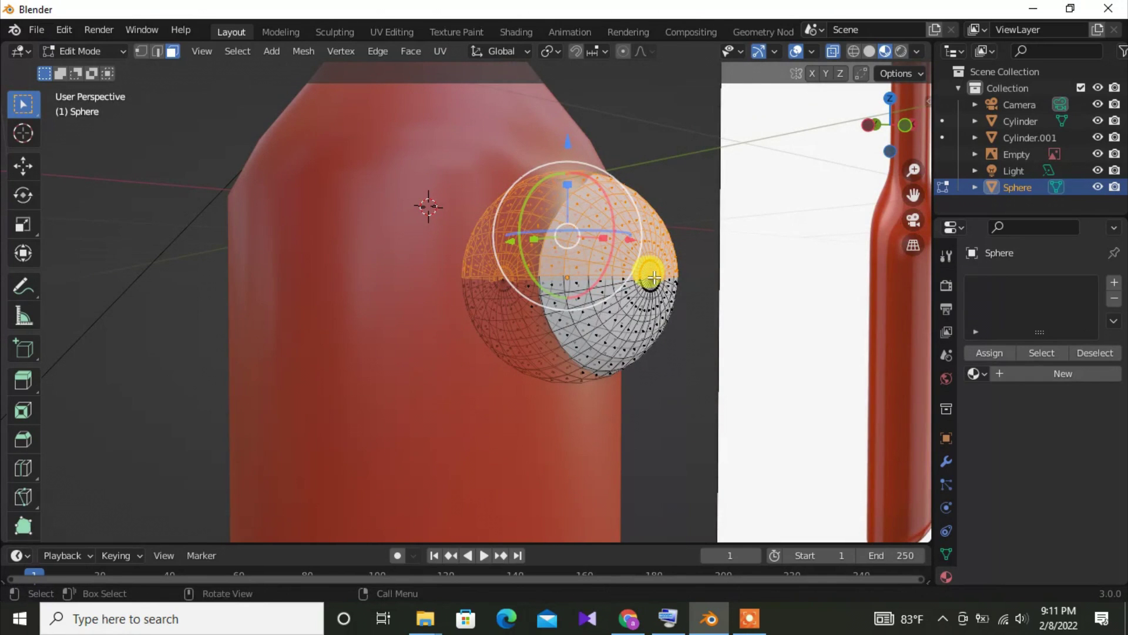
# Duplicate the sphere's top half into a separate Sphere.001 shell with Solidify thickness -0.01 m.
pyautogui.moveTo(701, 244); pyautogui.dragTo(640, 262, button='middle')
pyautogui.click(304, 51)
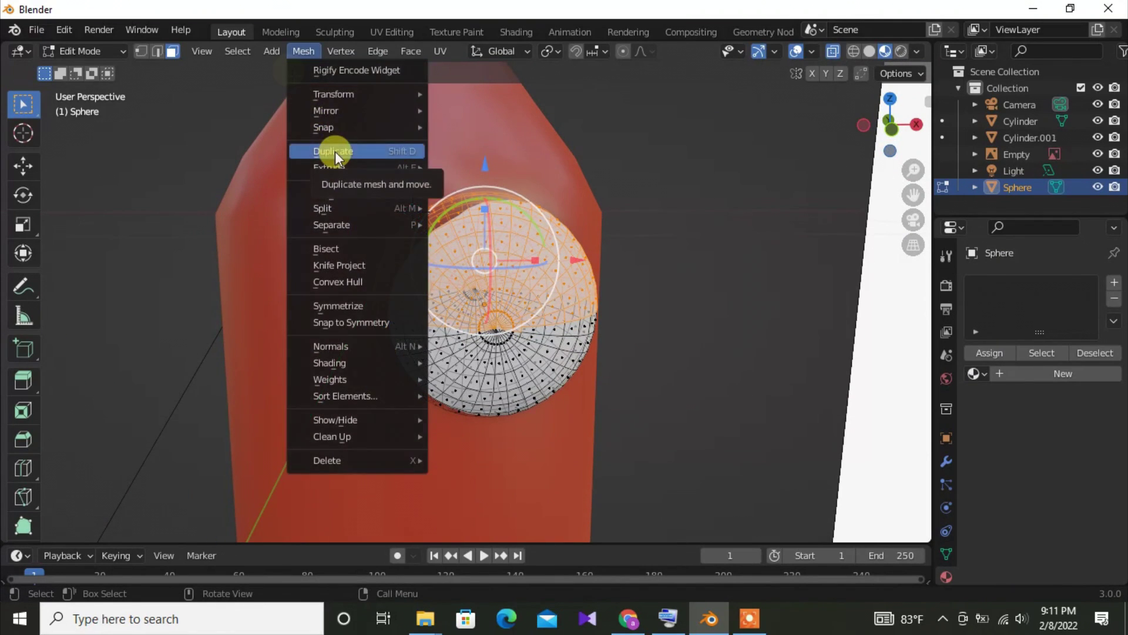
pyautogui.click(329, 151)
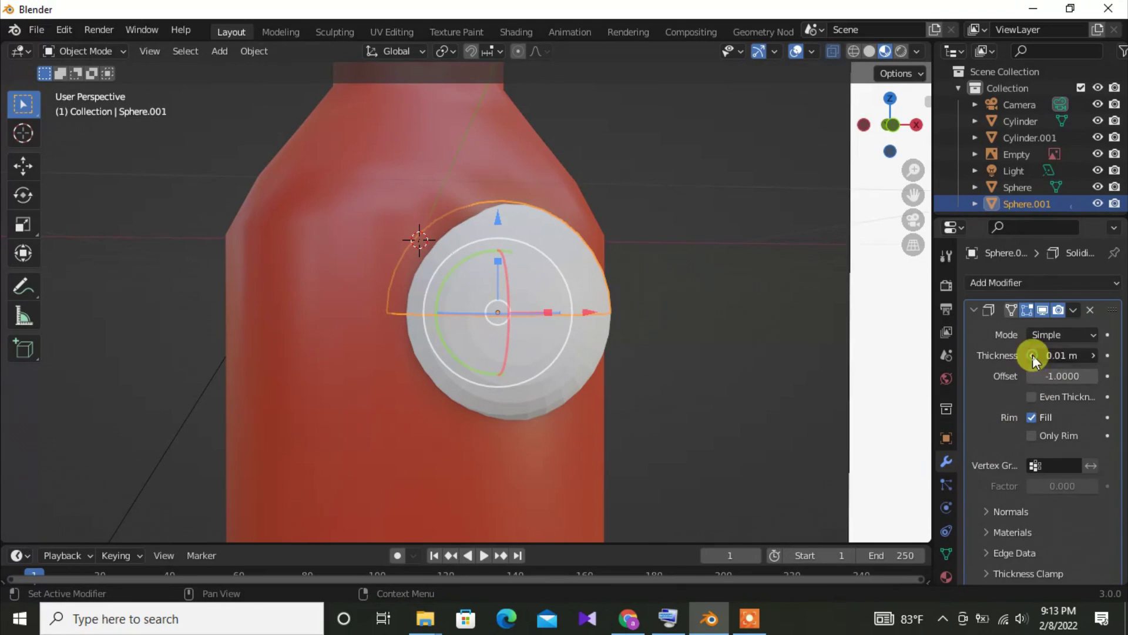
pyautogui.click(1033, 356)
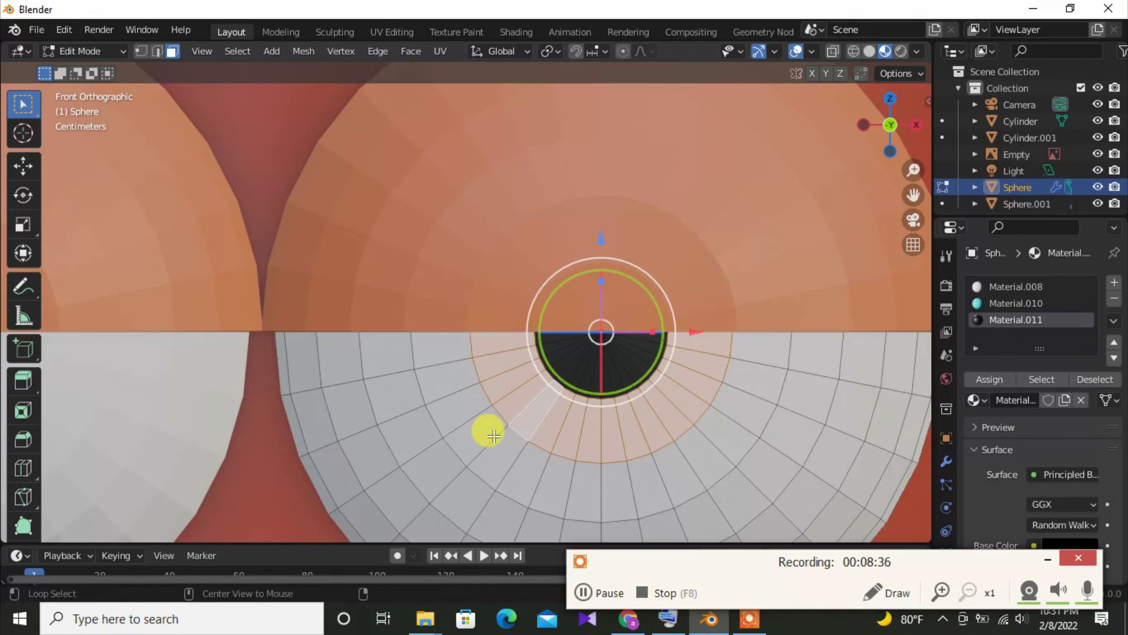
# Assign cyan Material.010 to the face ring around each pupil, then deselect in Object Mode.
pyautogui.keyDown('alt'); pyautogui.click(494, 435); pyautogui.keyUp('alt')
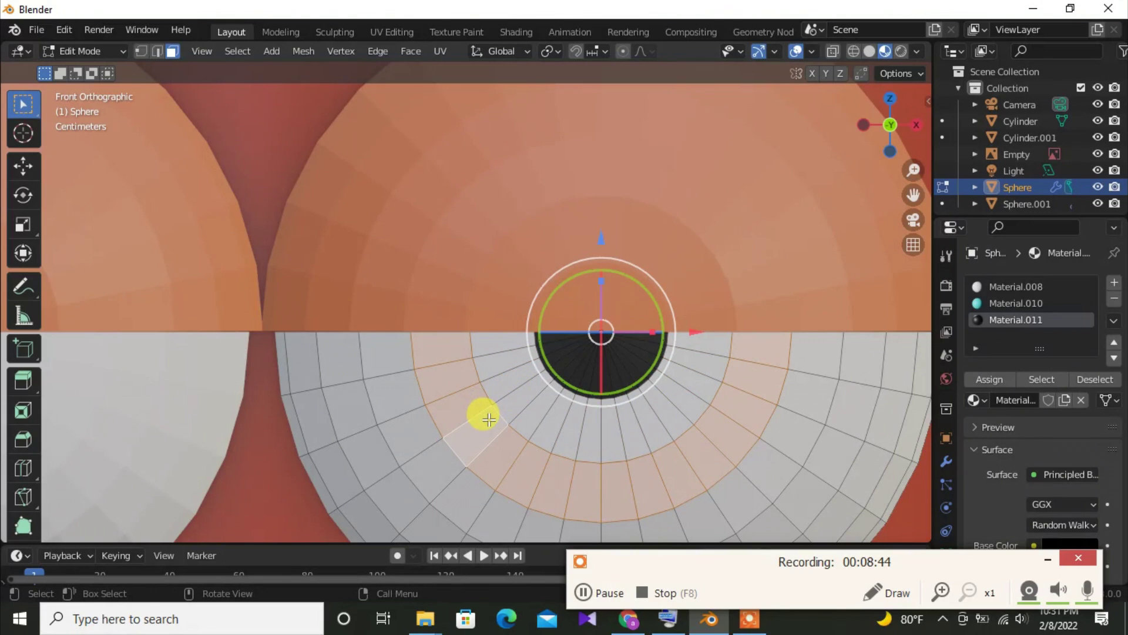
pyautogui.click(1016, 303)
pyautogui.click(990, 379)
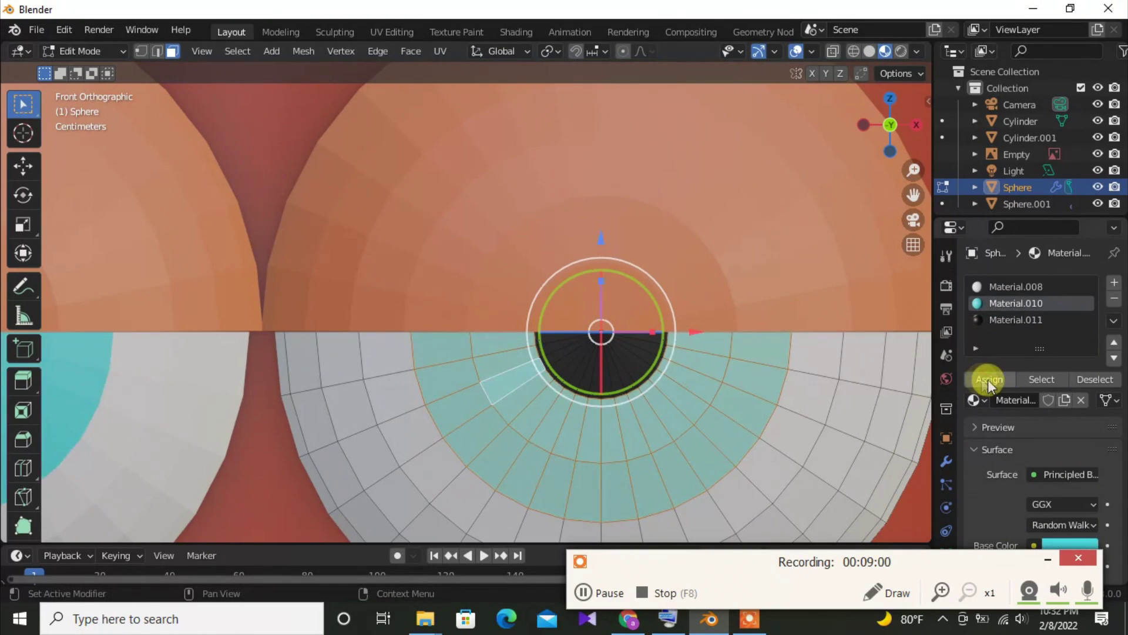
pyautogui.scroll(-2, 730, 396)
pyautogui.scroll(-5, 739, 400)
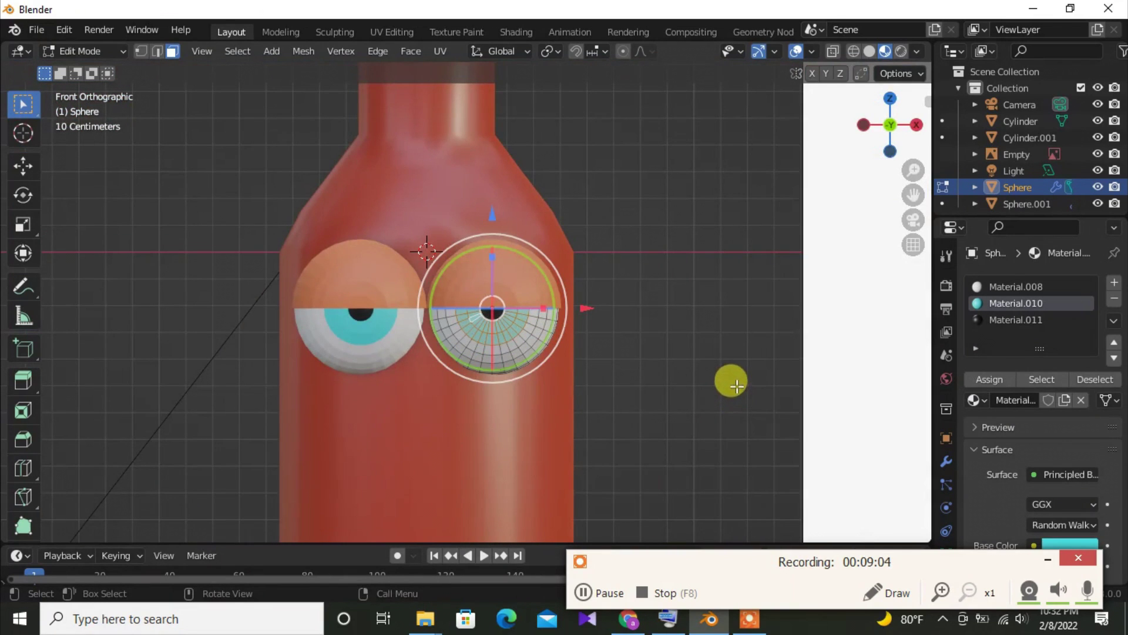
pyautogui.press('Tab')
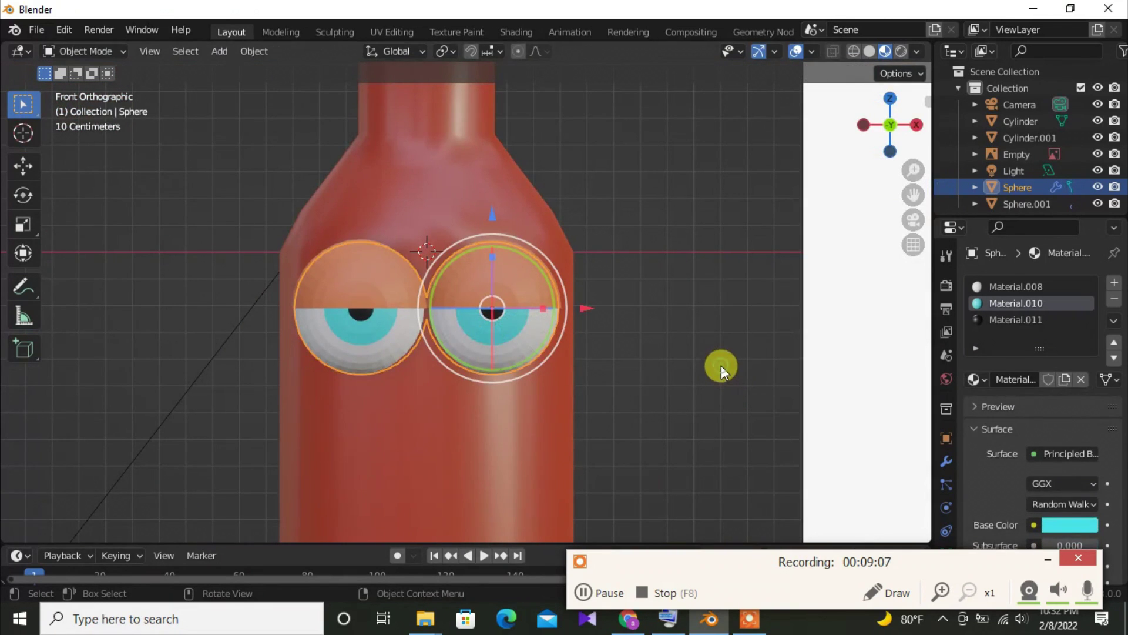
pyautogui.click(722, 368)
# Raise the extruded backdrop wall behind the bottle in perspective view.
pyautogui.press('KP_5')
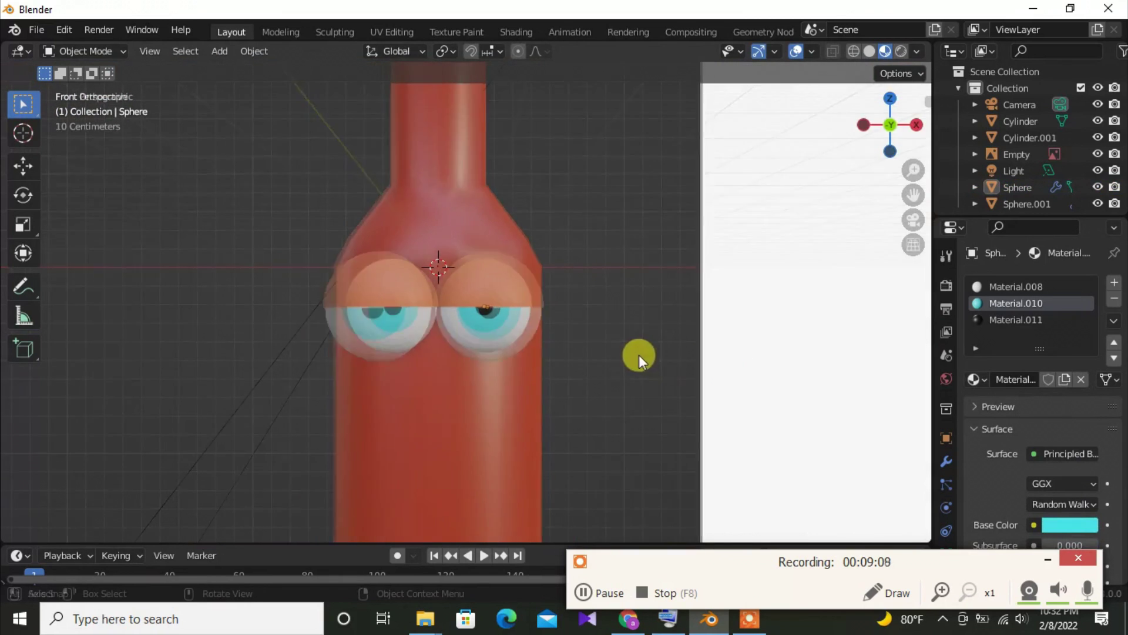
pyautogui.moveTo(640, 354); pyautogui.dragTo(590, 379, button='middle')
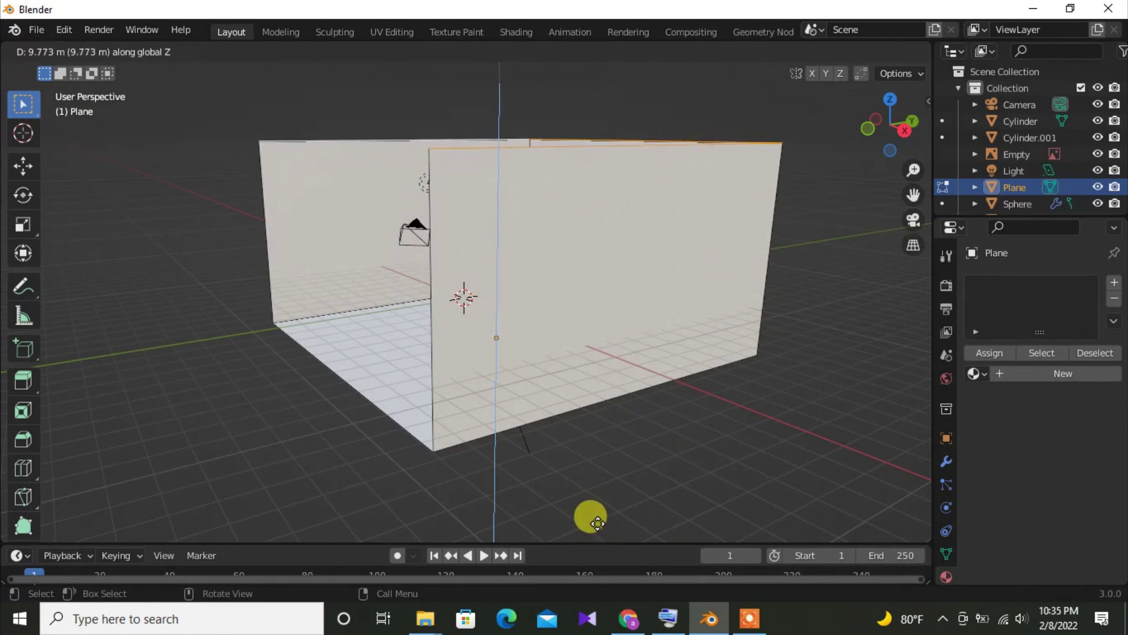
pyautogui.click(582, 478)
pyautogui.moveTo(581, 478); pyautogui.dragTo(559, 456, button='middle')
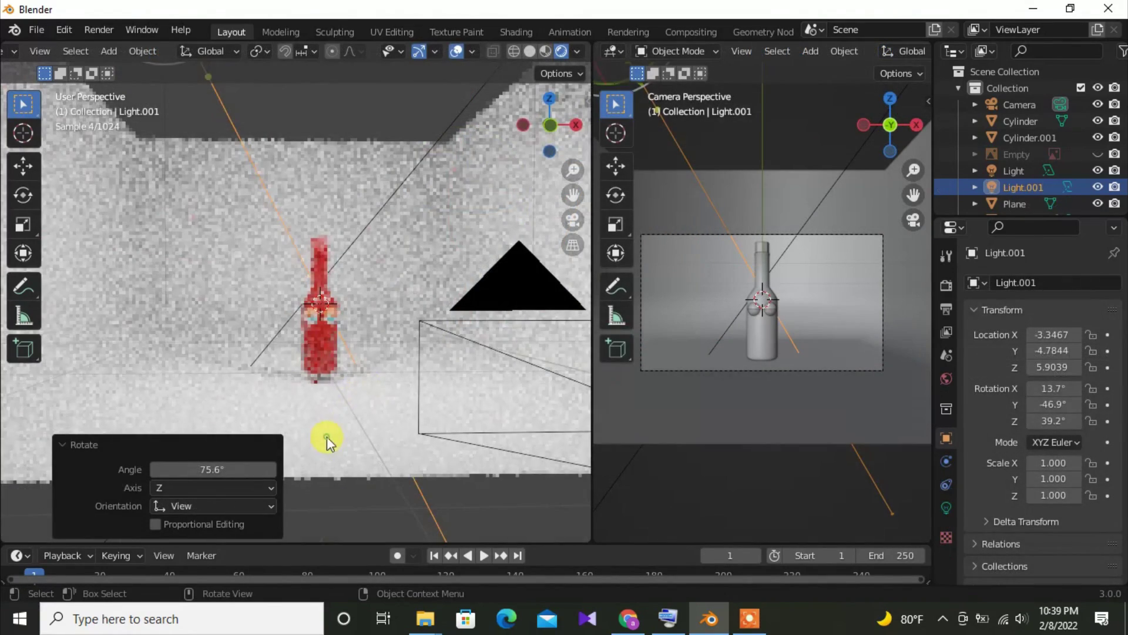
# Lift the backdrop plane slightly, then render the final image of the scene.
pyautogui.click(310, 221)
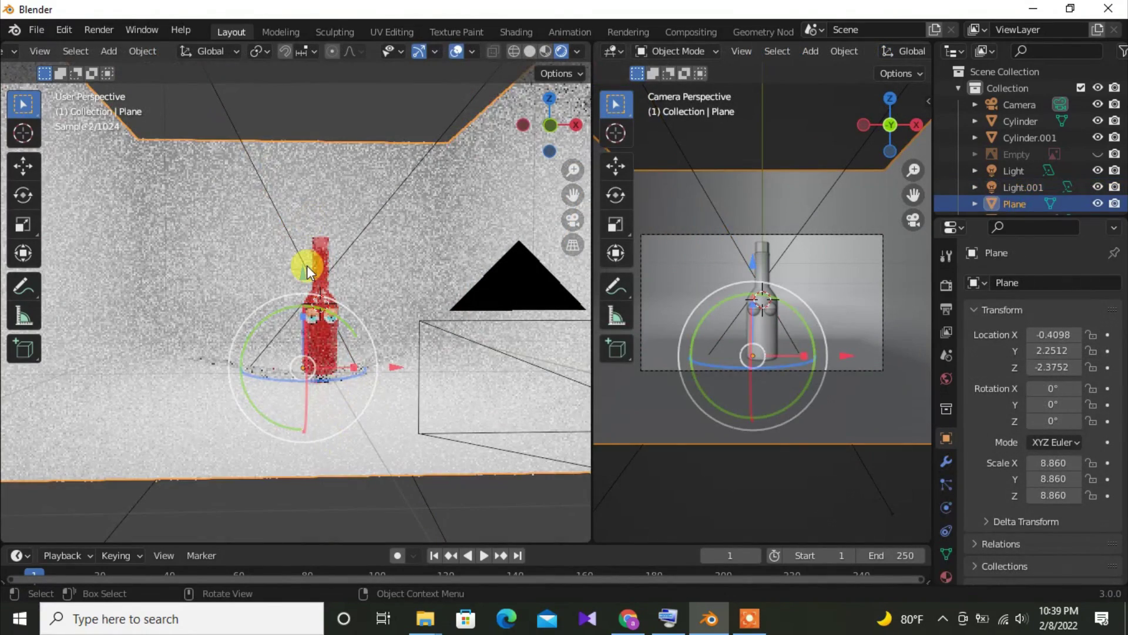
pyautogui.moveTo(310, 271); pyautogui.dragTo(295, 259)
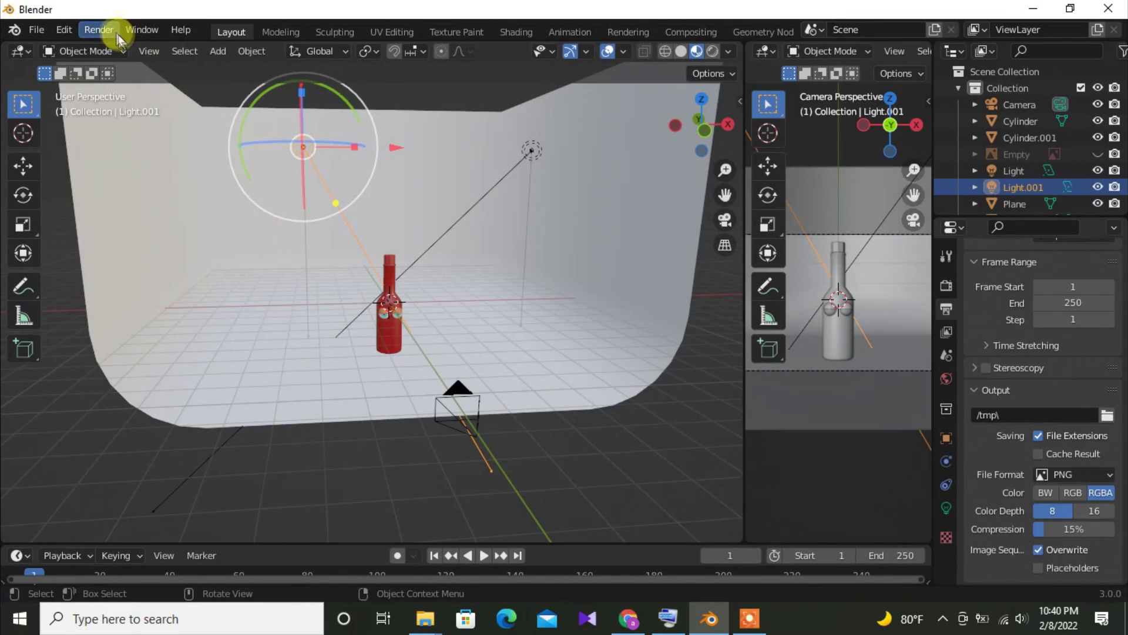
pyautogui.click(109, 30)
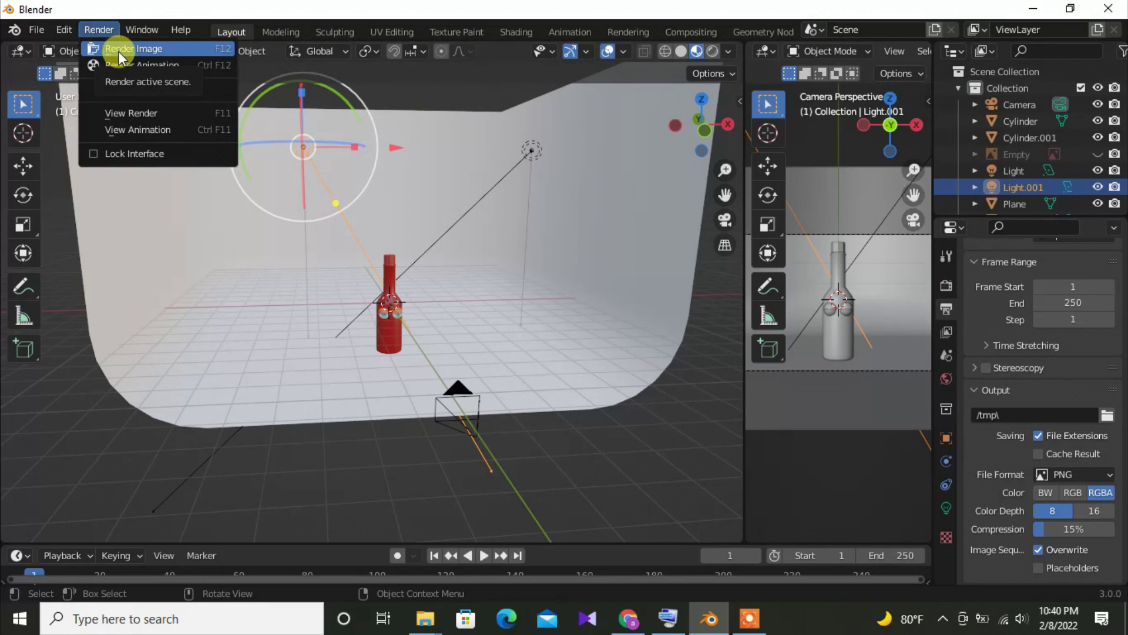
pyautogui.click(118, 51)
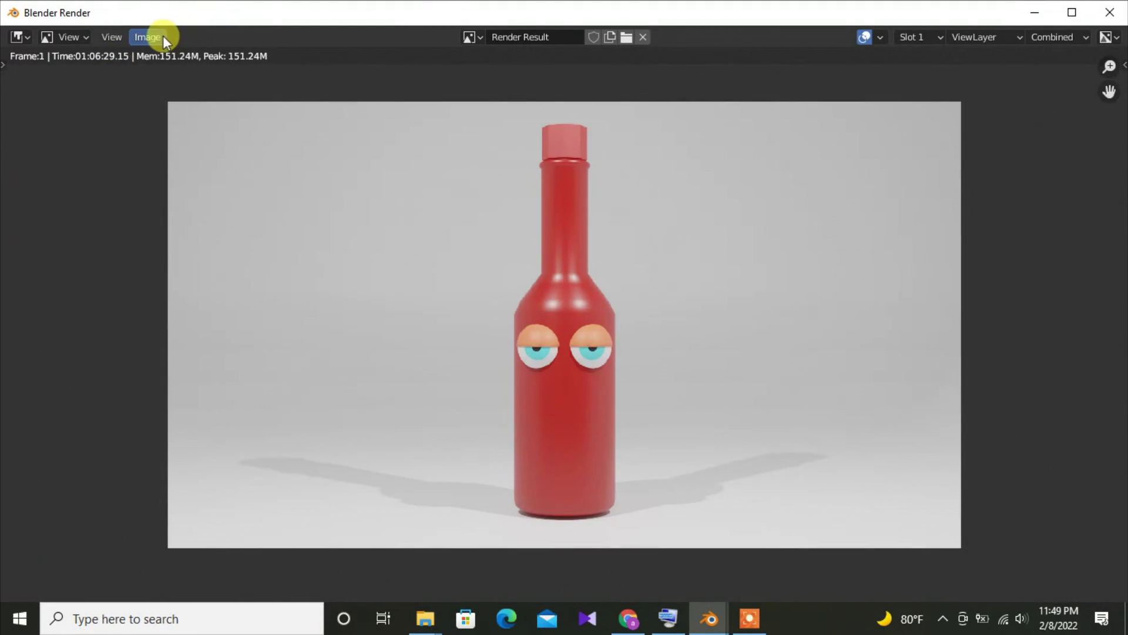
# Open the render window's Image menu to save a copy of the finished render.
pyautogui.click(160, 35)
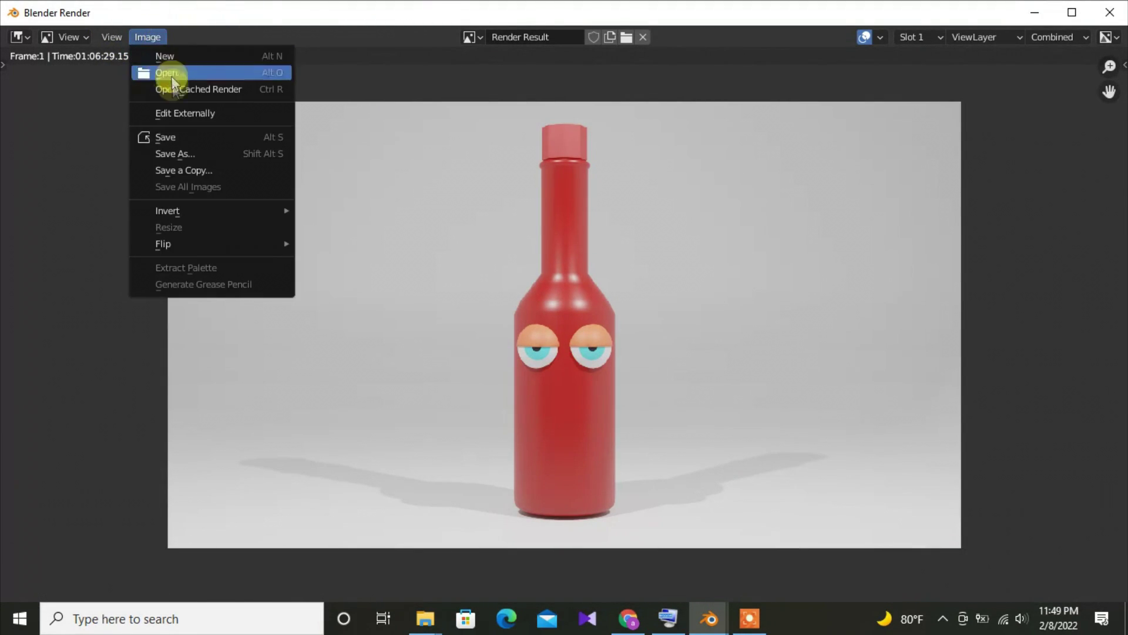